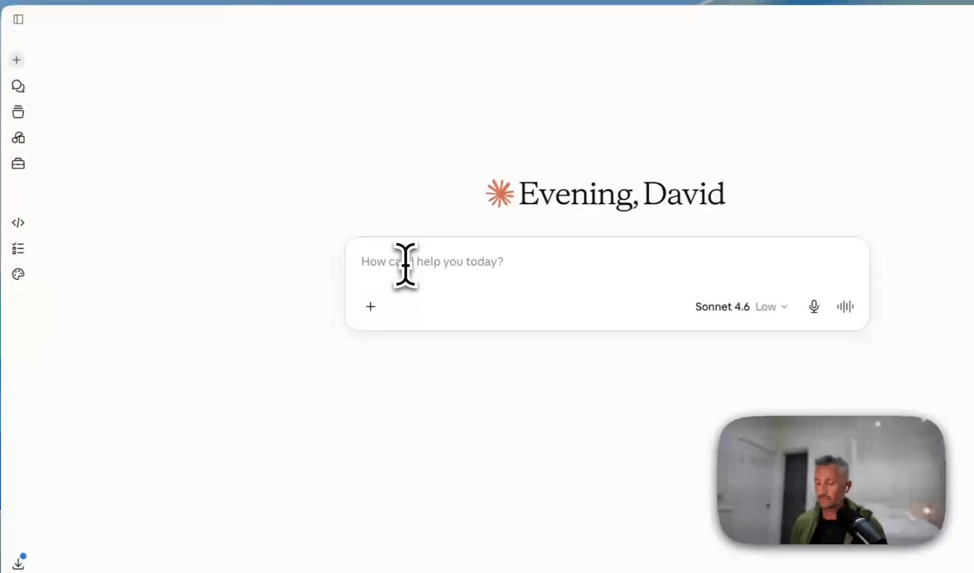
- Ask Claude to create a landing page named "generator Hubspot MCP new" using the generator agency theme and the landing page template
left_click(405, 266)
key("F5")
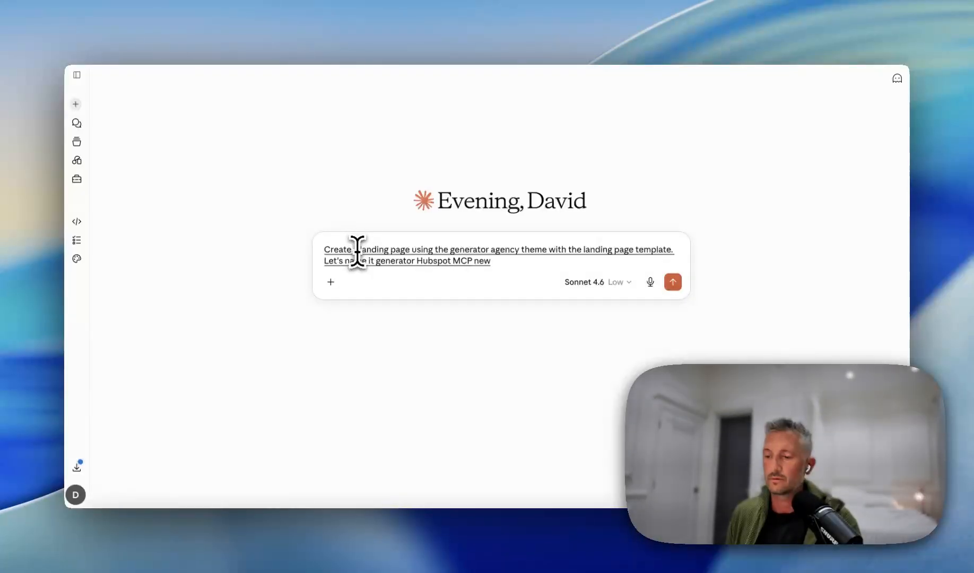
left_click(673, 282)
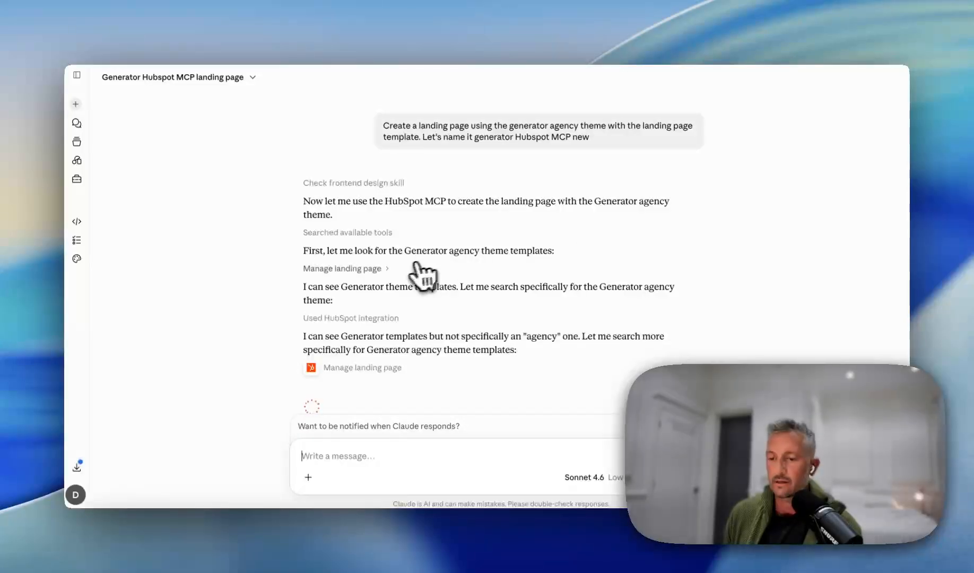
- Read the template options in the reply and answer that the template is called Landing page template
scroll(420, 277, "down", 2)
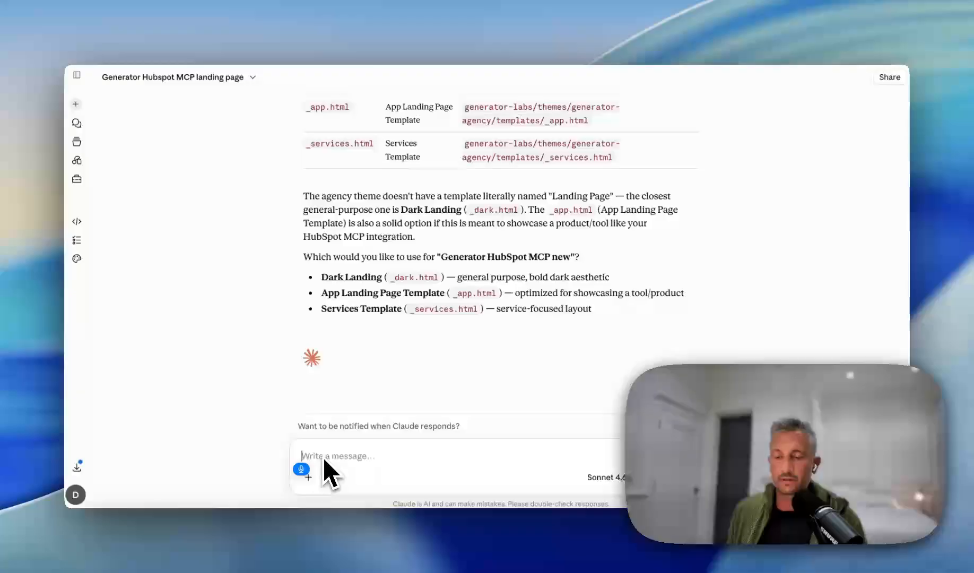
type("the temp")
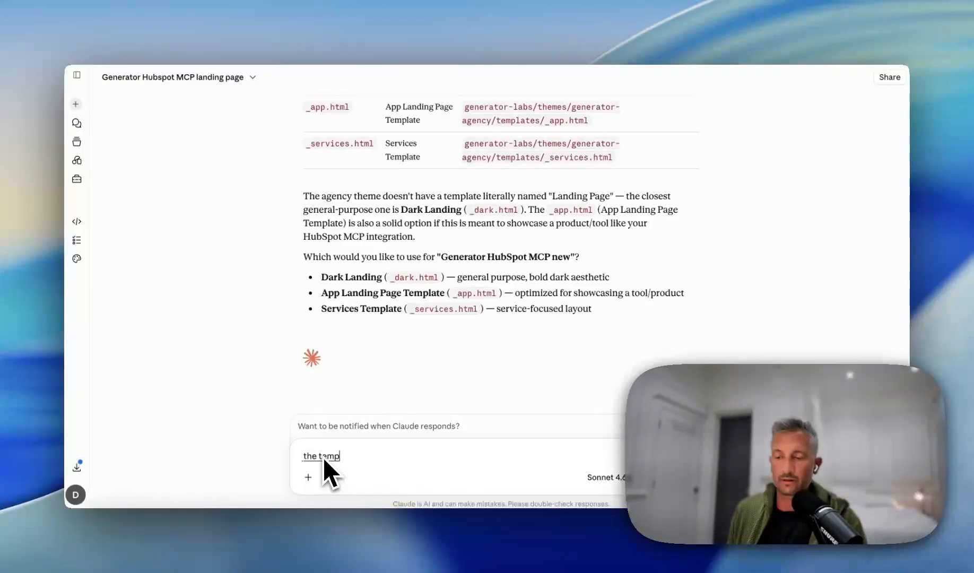
type("late is called Landing page template")
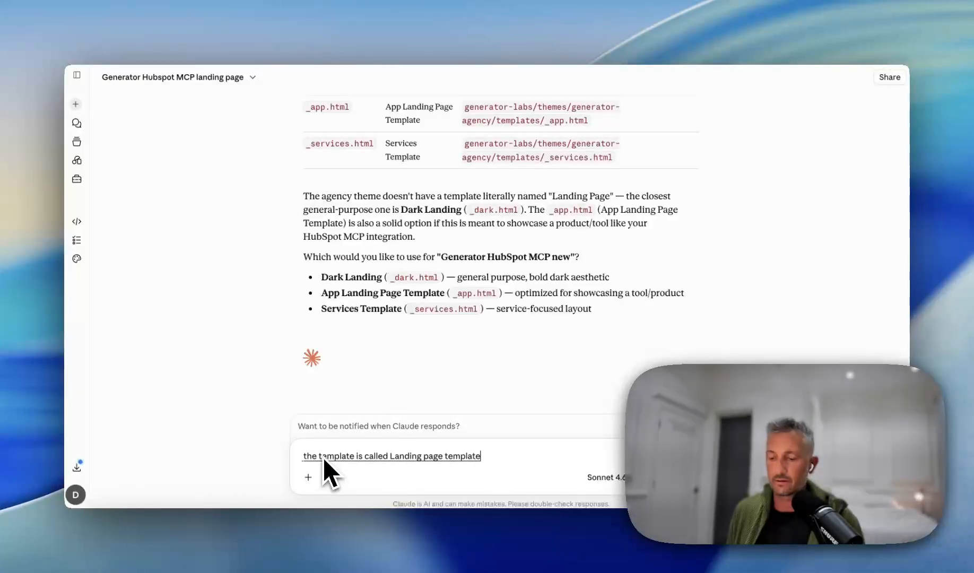
key("Return")
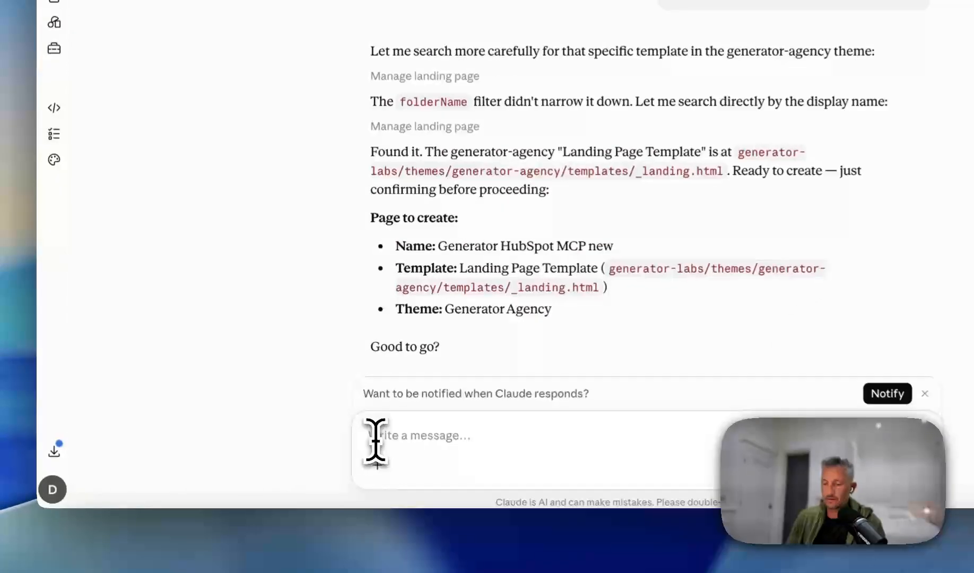
- Approve the proposed page creation with "yes" and look over the page preview in the reply
type("yes")
key("Return")
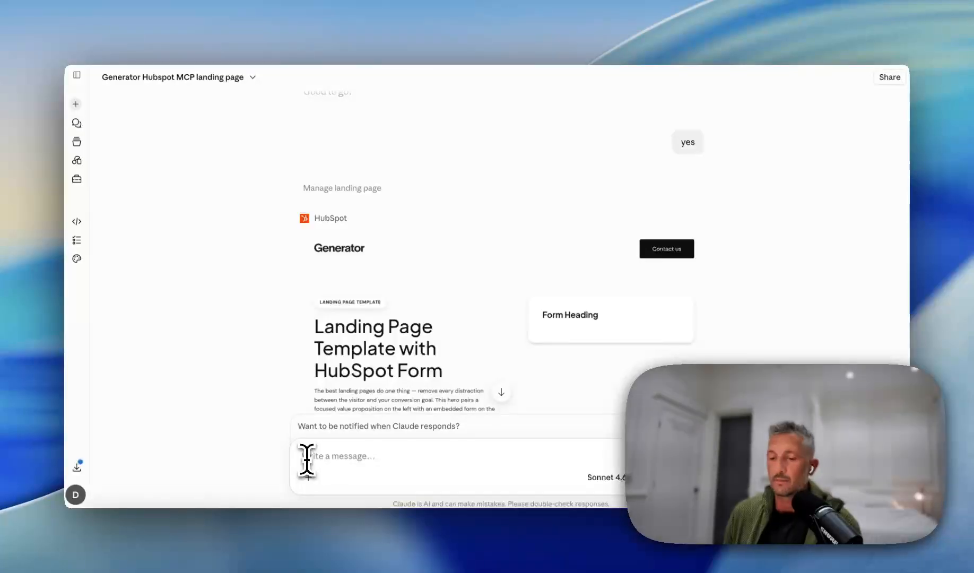
scroll(474, 228, "down", 1)
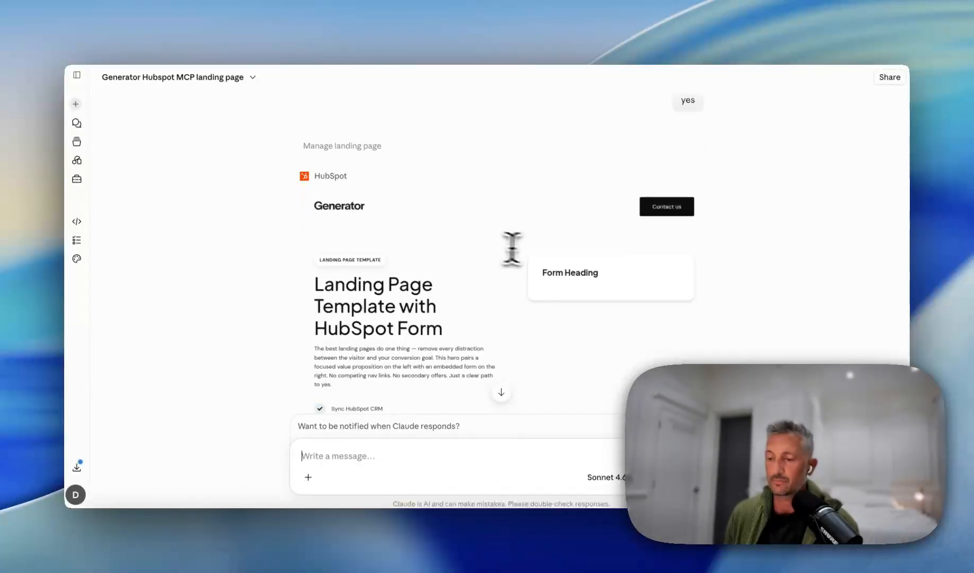
scroll(579, 278, "down", 1)
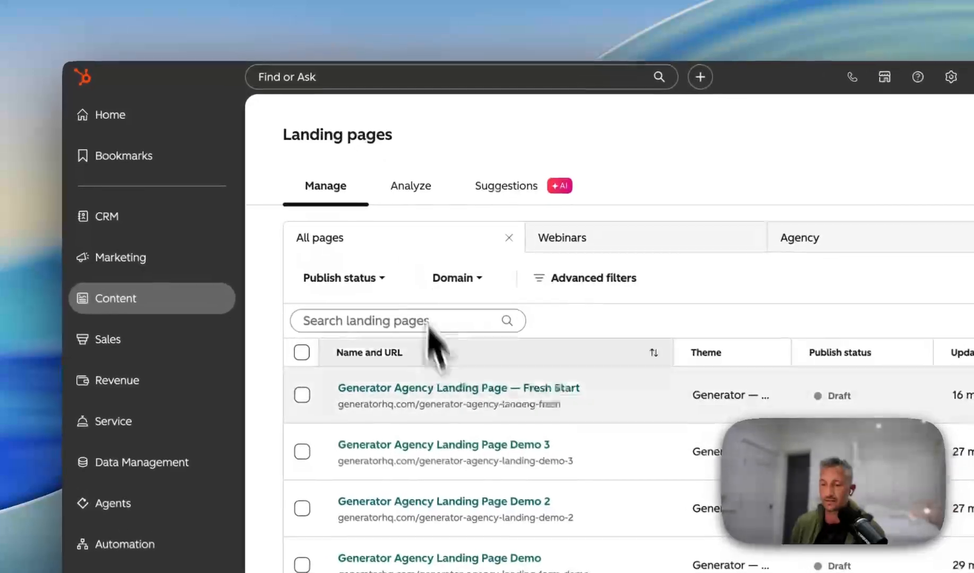
- Switch to HubSpot's landing pages list, refresh it, open the Generator HubSpot MCP new page in the editor and review its sections
left_click(136, 43)
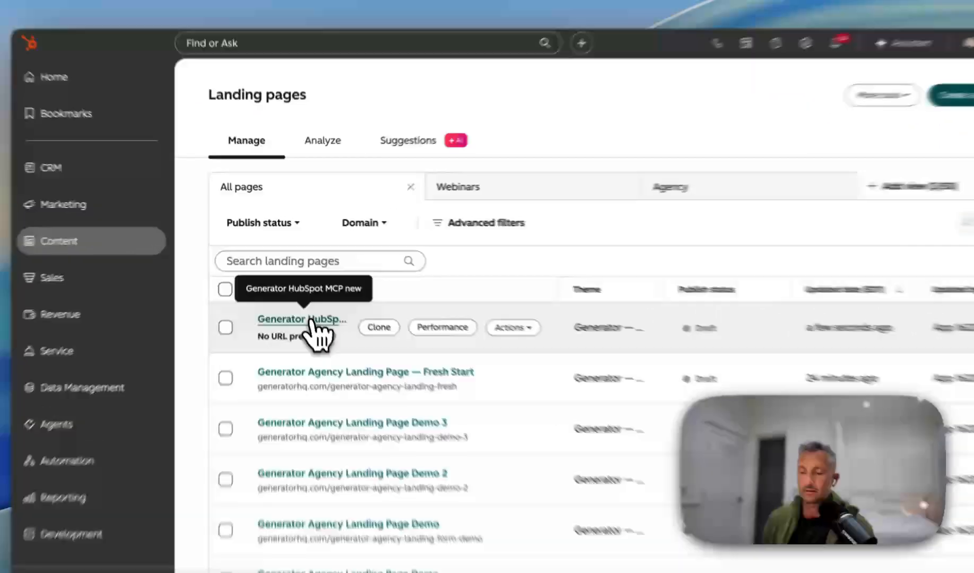
left_click(316, 298)
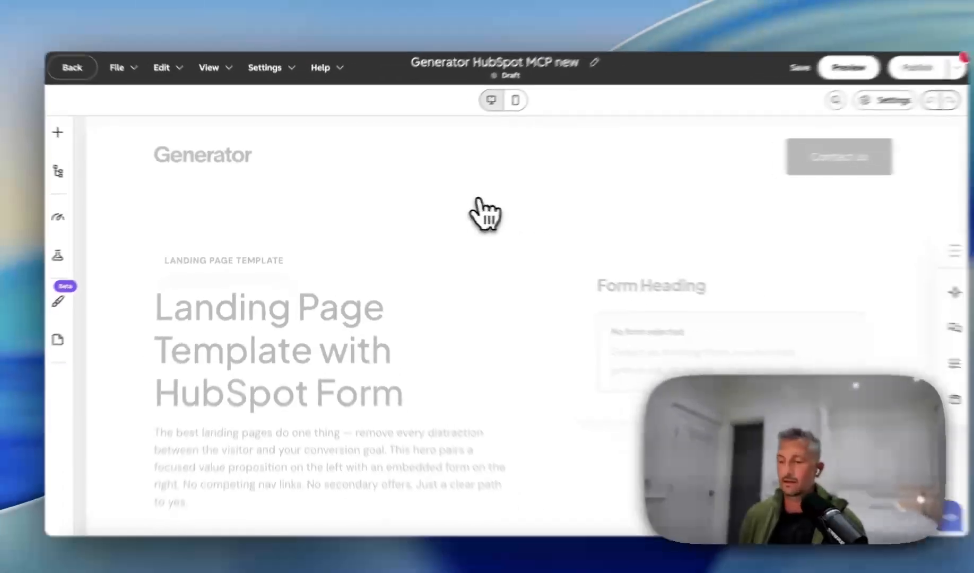
scroll(467, 214, "down", 15)
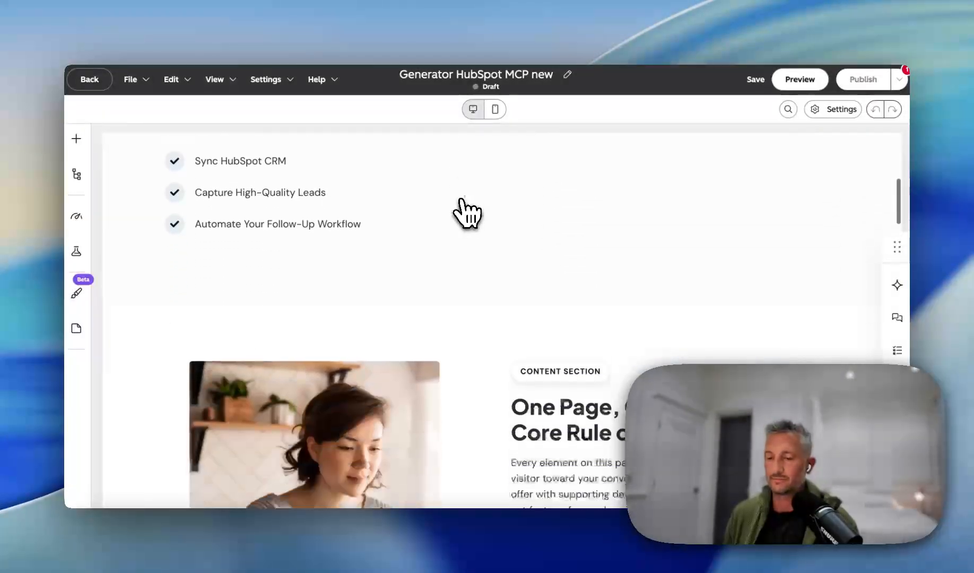
scroll(467, 214, "down", 15)
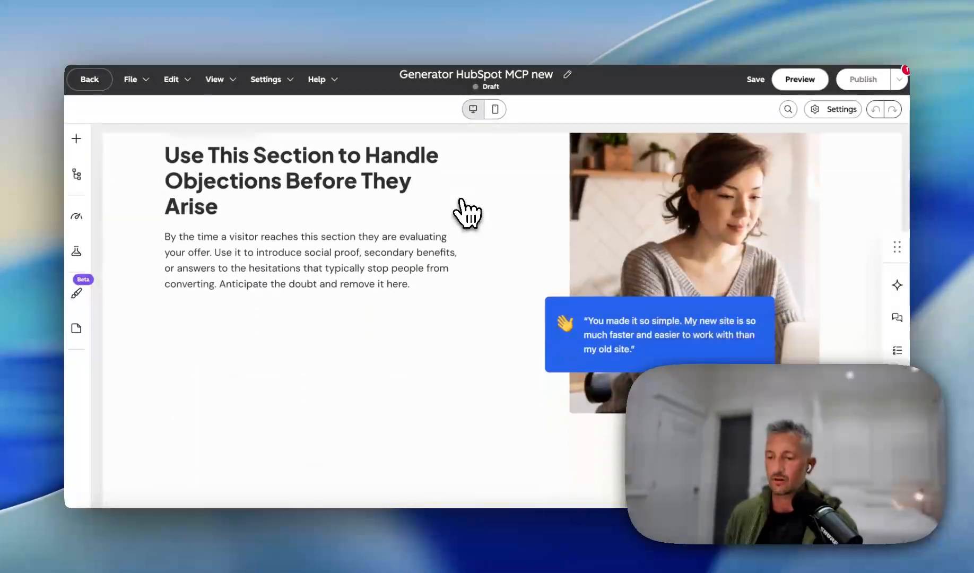
scroll(467, 213, "down", 15)
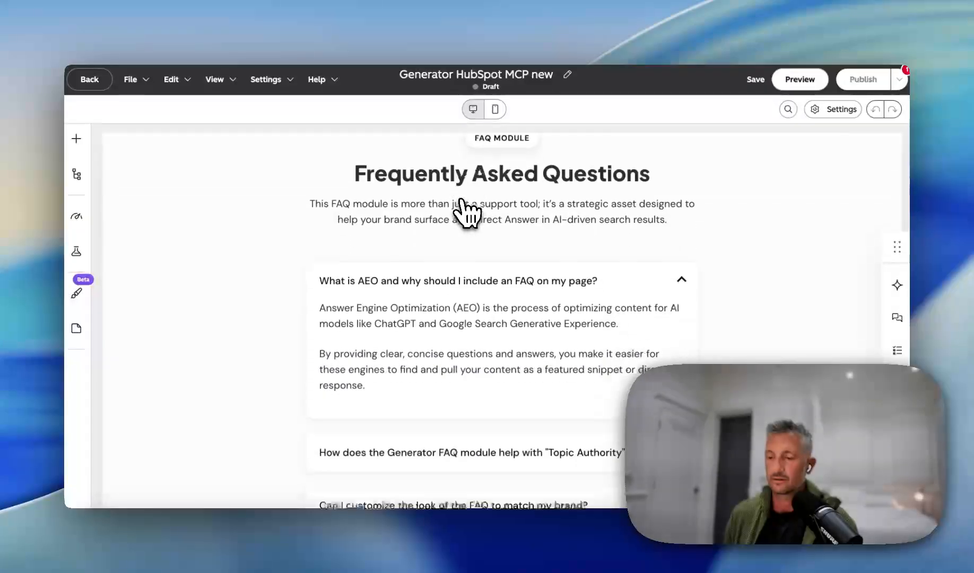
scroll(467, 214, "down", 5)
scroll(467, 214, "up", 20)
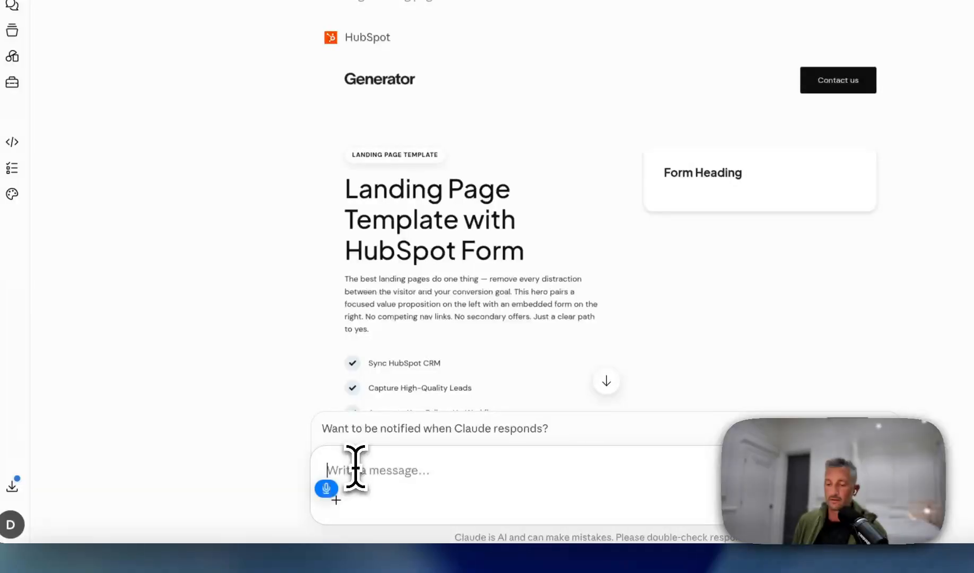
- Back in Claude, request an actual HubSpot form in the page's form section, using the generator demo form
type("OK good job")
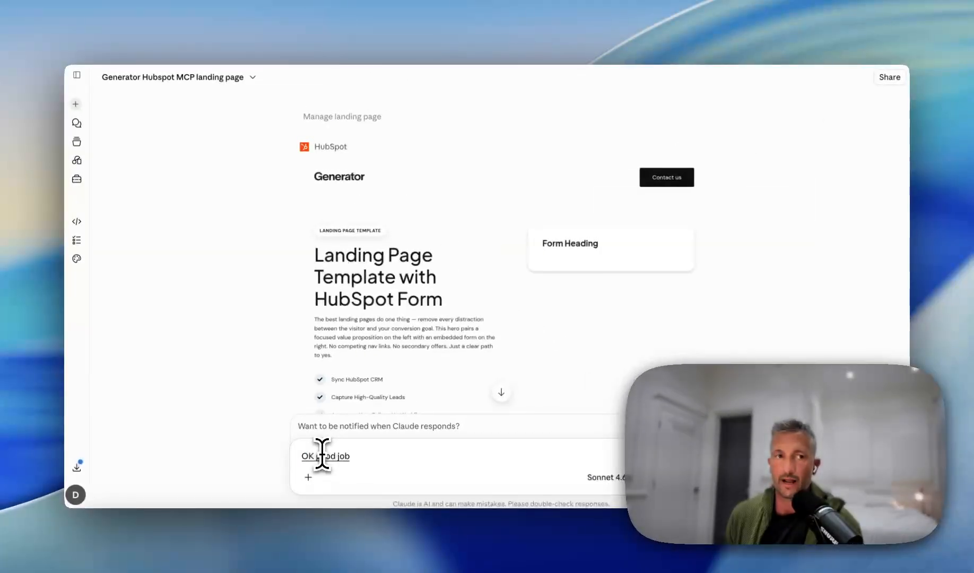
type(" let's put an actual hubspot form in there in the form section. Use the")
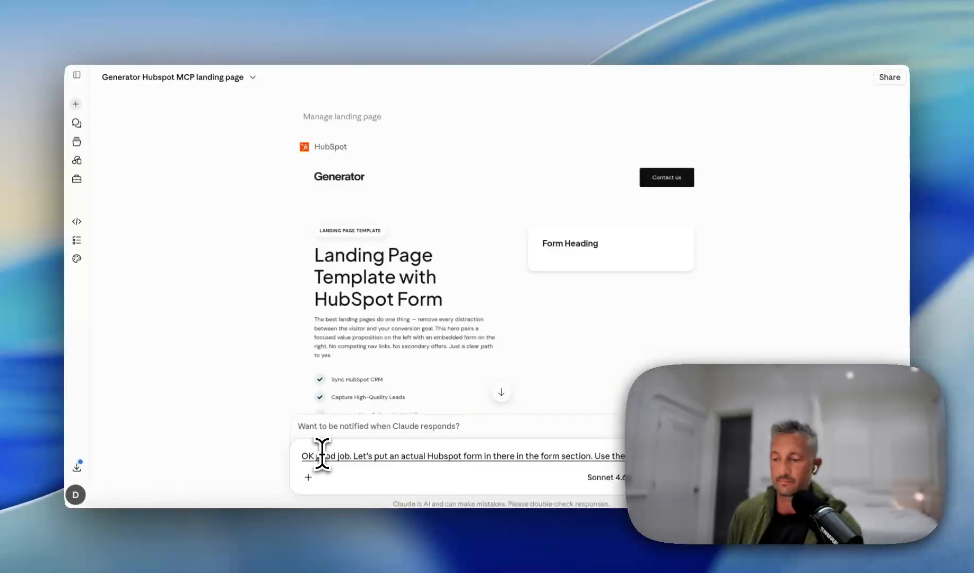
type(" generator demo form.")
key("Return")
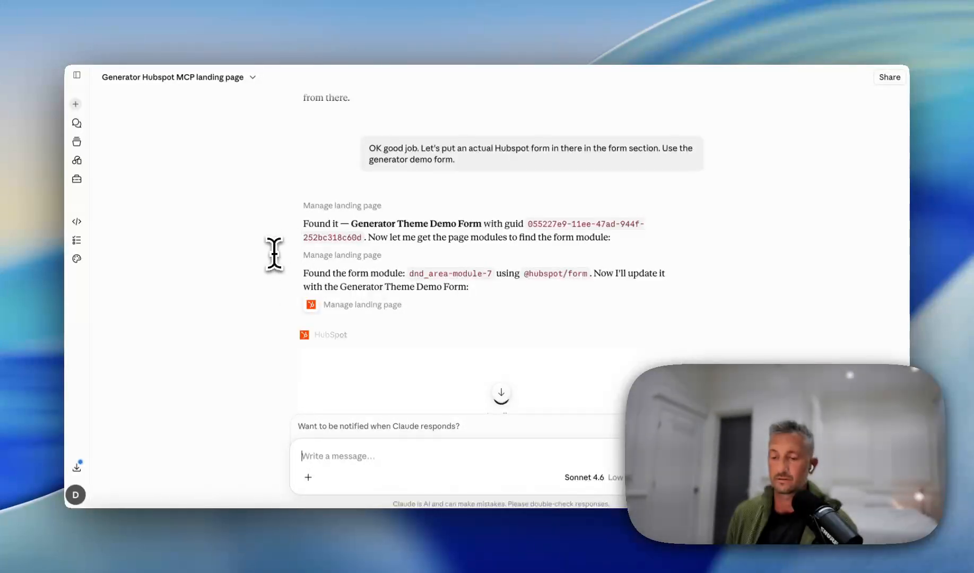
- Check the form section in the reply's page preview and in the HubSpot page editor
scroll(274, 253, "down", 4)
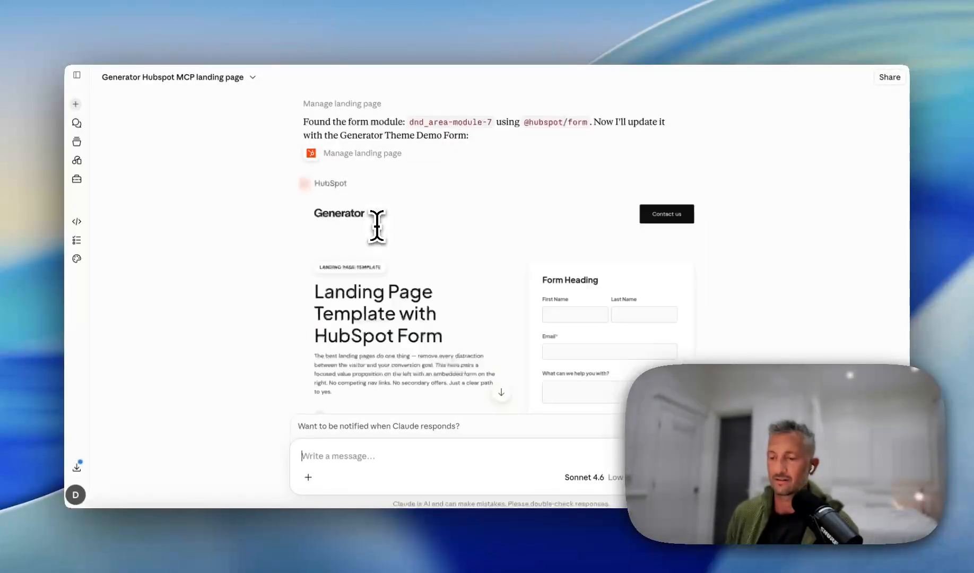
scroll(379, 233, "down", 2)
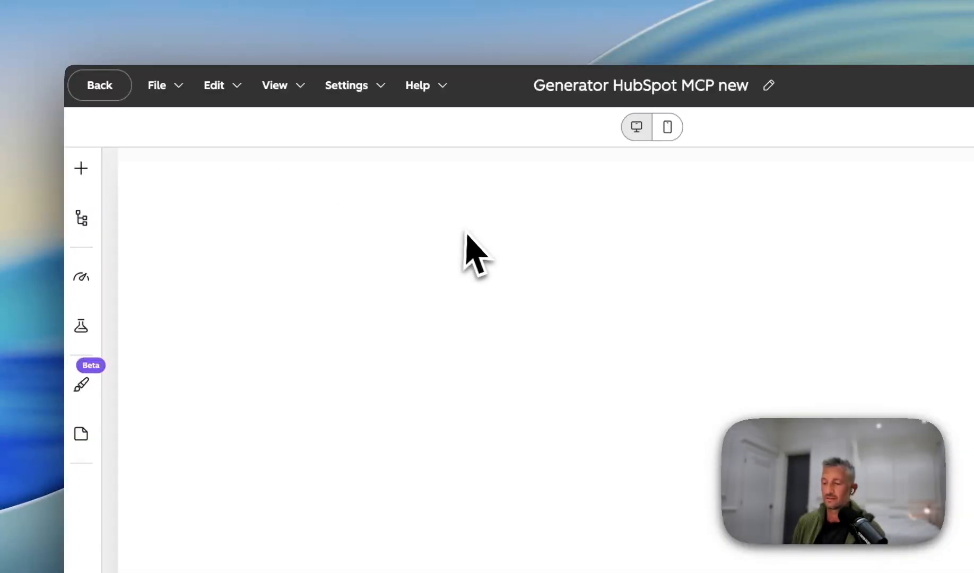
scroll(465, 233, "down", 3)
scroll(463, 233, "down", 1)
scroll(463, 232, "up", 2)
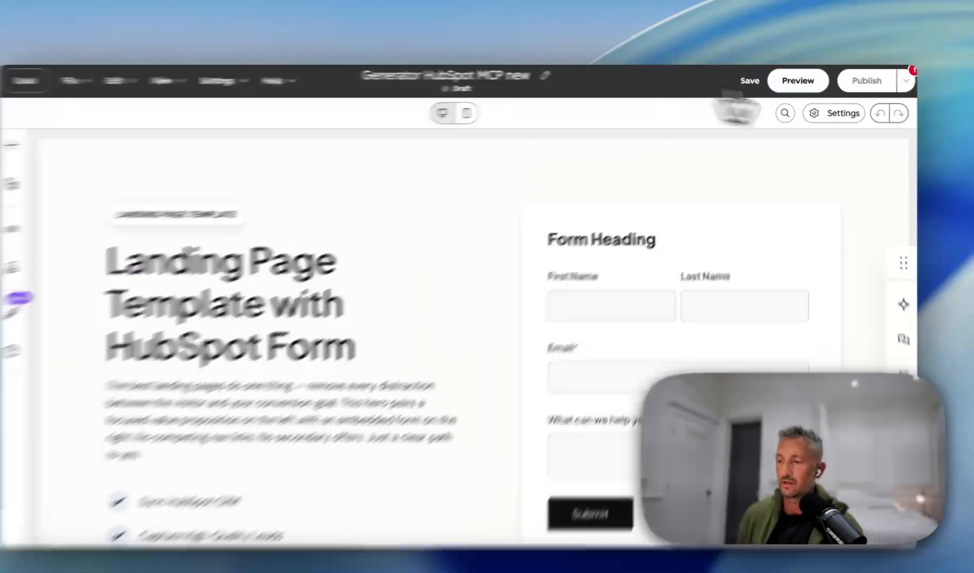
- Preview the landing page in a new browser tab and inspect its hero section and form
left_click(799, 79)
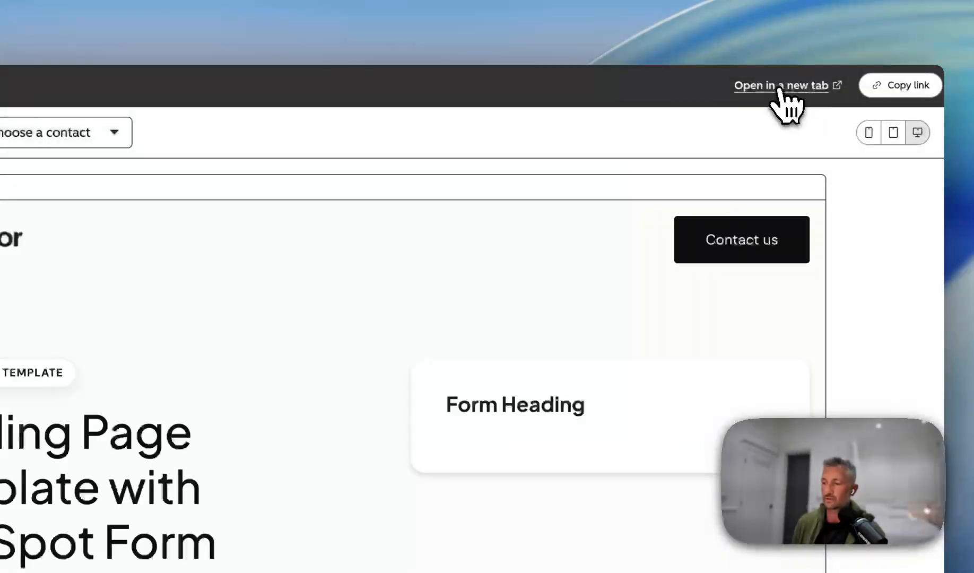
left_click(790, 82)
scroll(456, 188, "down", 4)
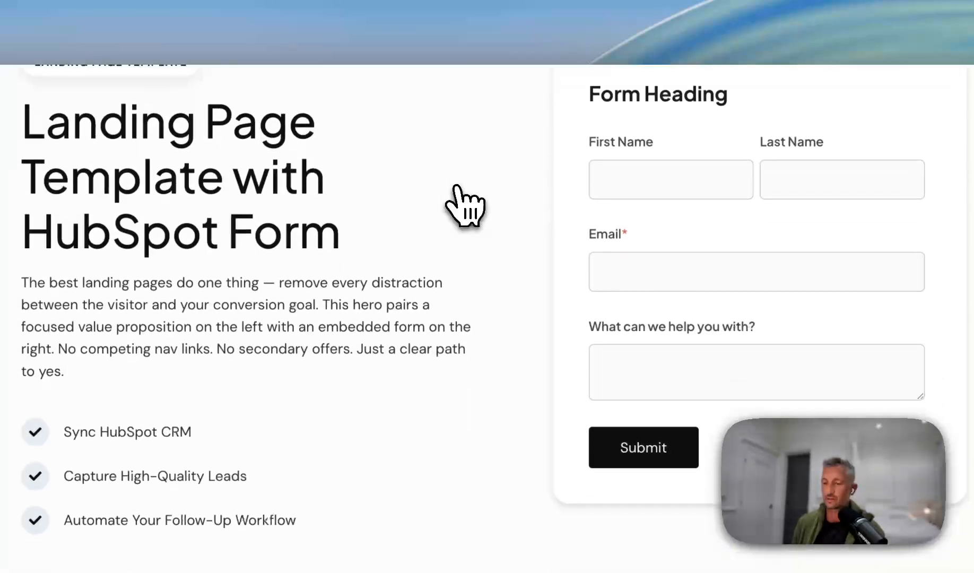
scroll(460, 161, "up", 4)
scroll(456, 151, "down", 1)
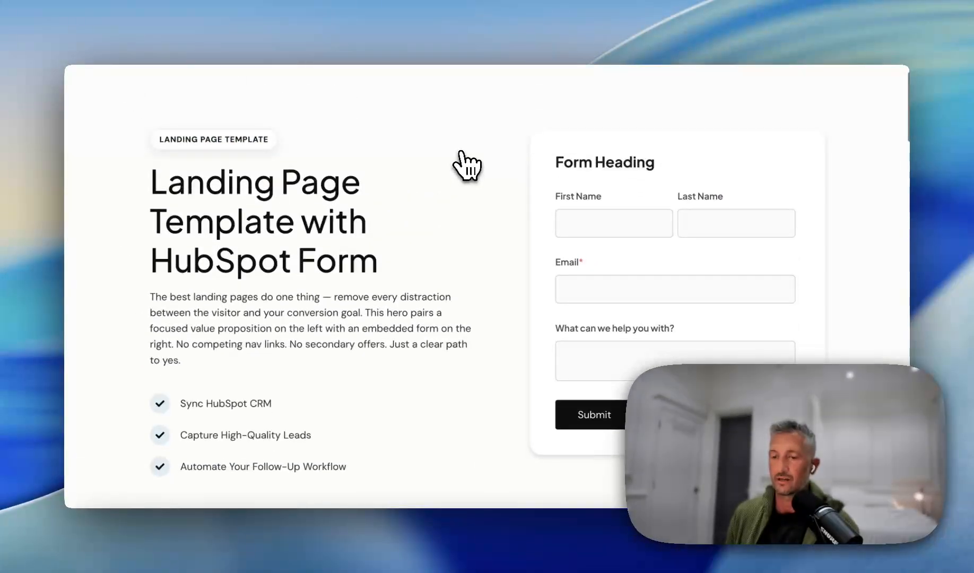
scroll(456, 148, "up", 1)
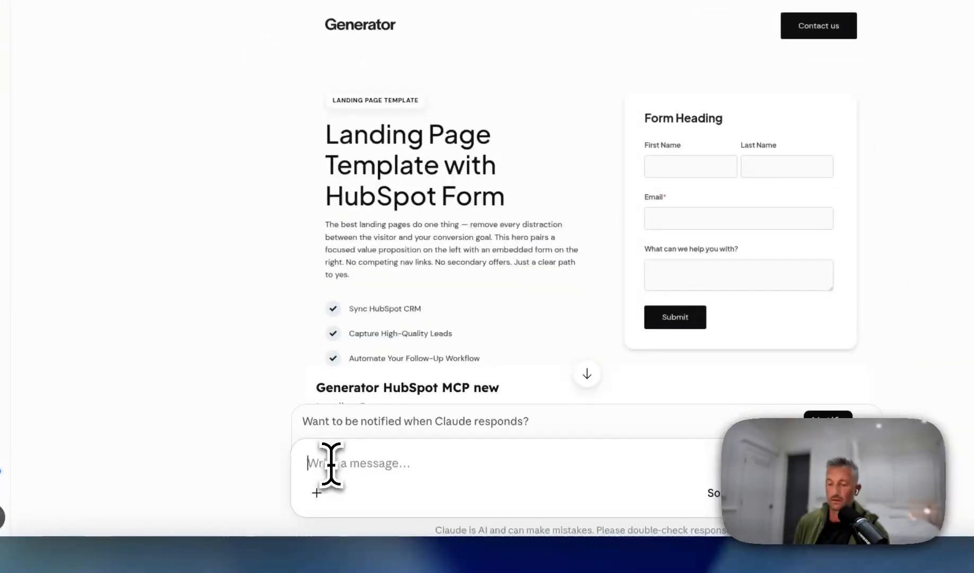
- Switch to Claude and ask it to zebra stripe the page sections with the off-white sand color that the Claude website uses
type("OK good job now")
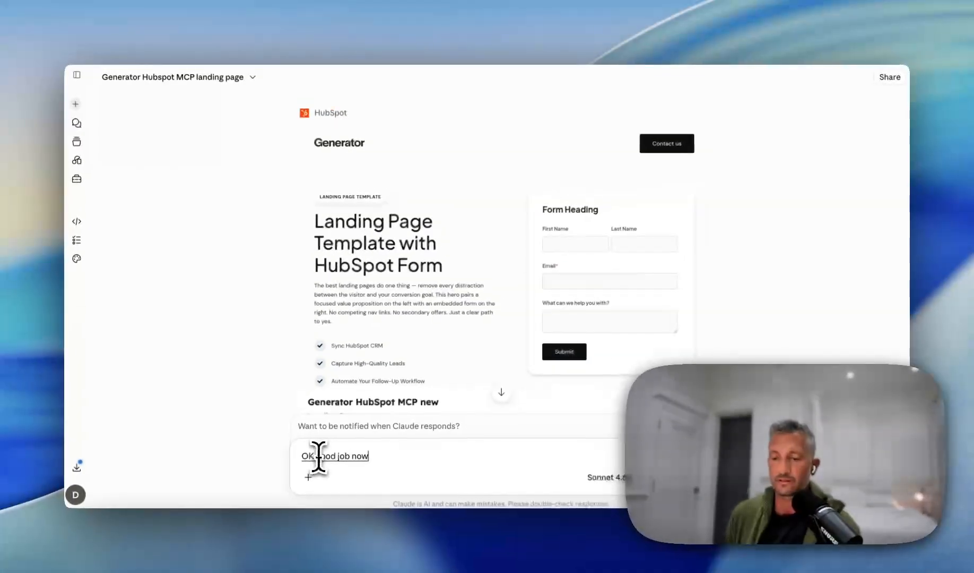
type(" please zebra stripe my section")
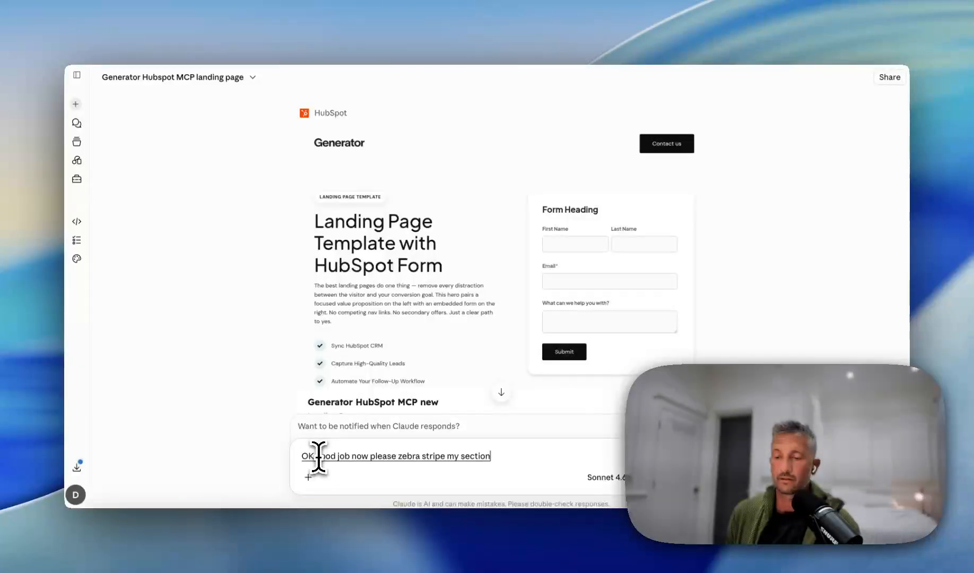
type("s so that they kind of match the Cl")
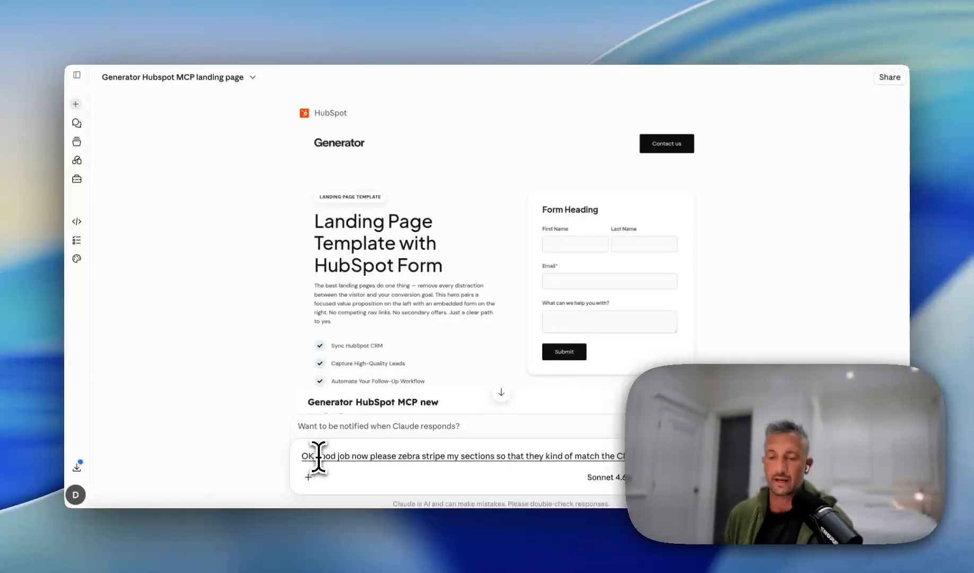
type(" that sort of like")
type(" off-white sand")
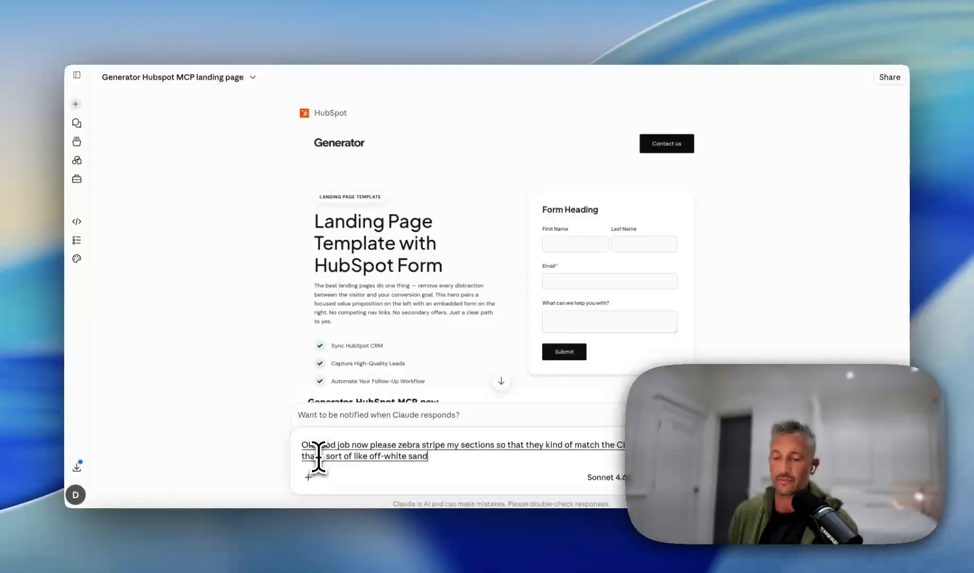
type(" color that the Claude website uses")
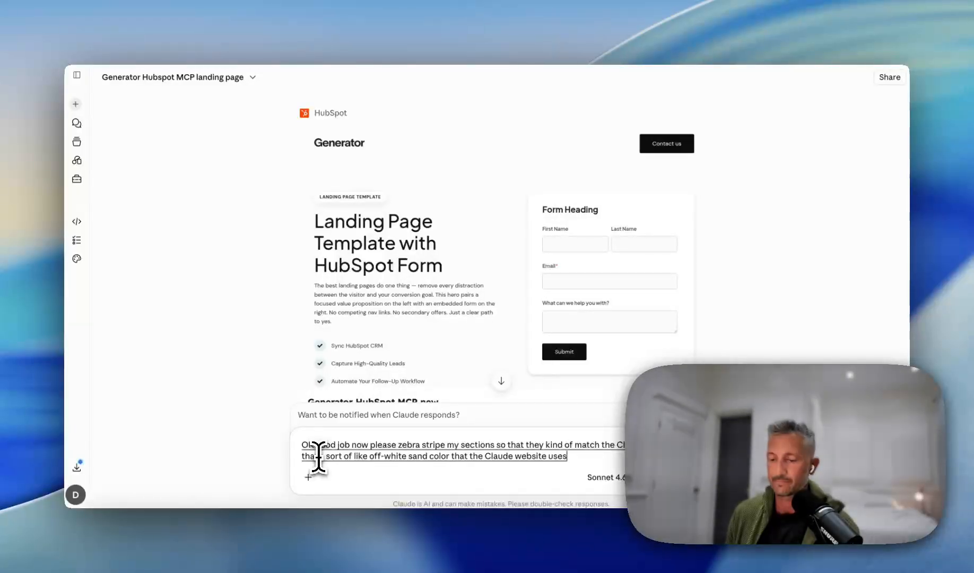
key("Return")
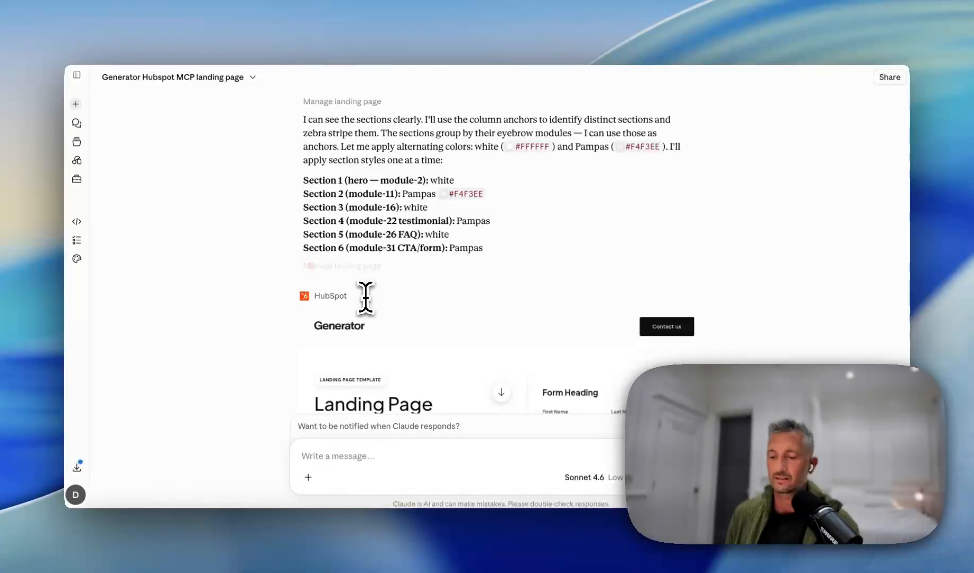
- Look over Claude's reply, return to the landing page preview and examine the section backgrounds down to the FAQ
scroll(366, 298, "down", 3)
left_click(250, 30)
left_click(318, 29)
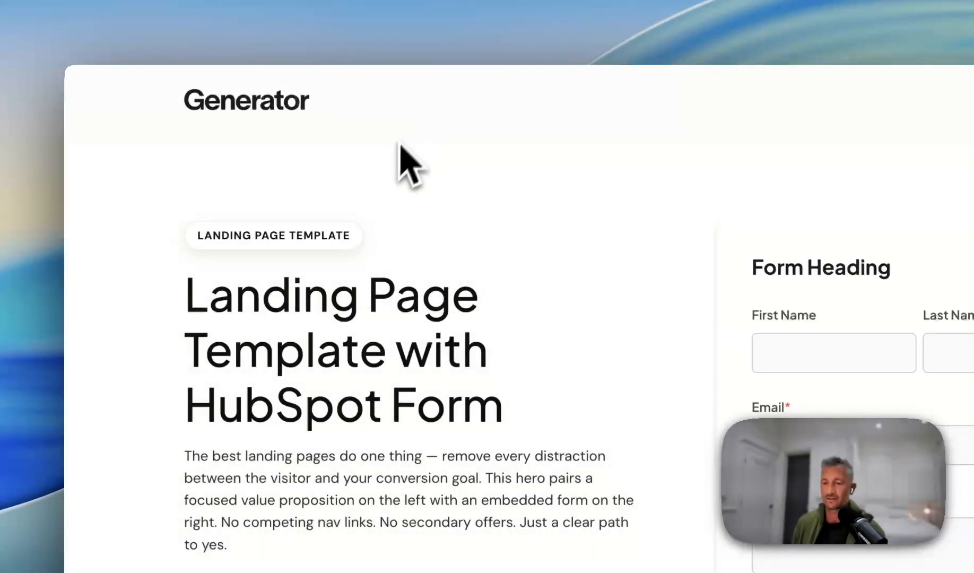
scroll(404, 175, "down", 15)
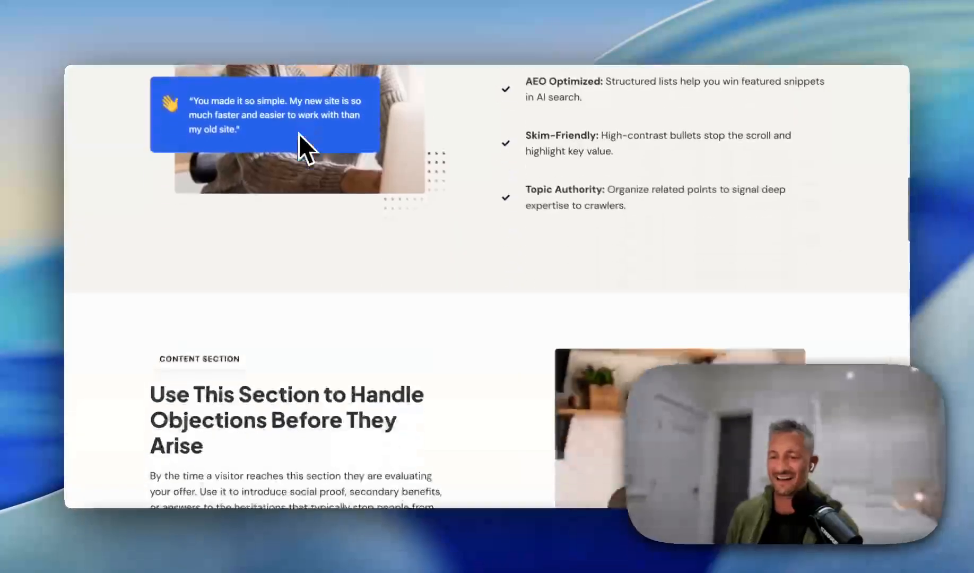
scroll(300, 134, "down", 12)
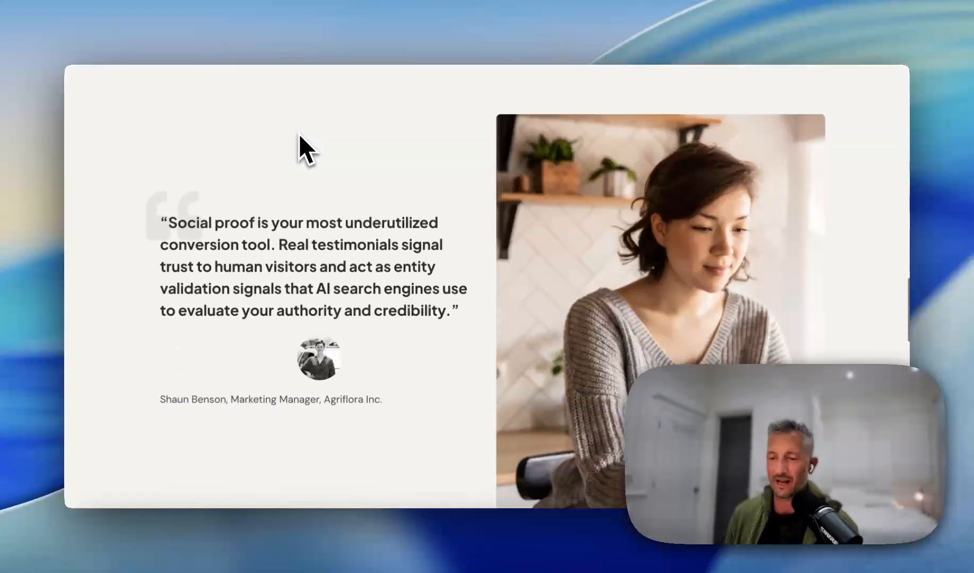
scroll(299, 133, "down", 10)
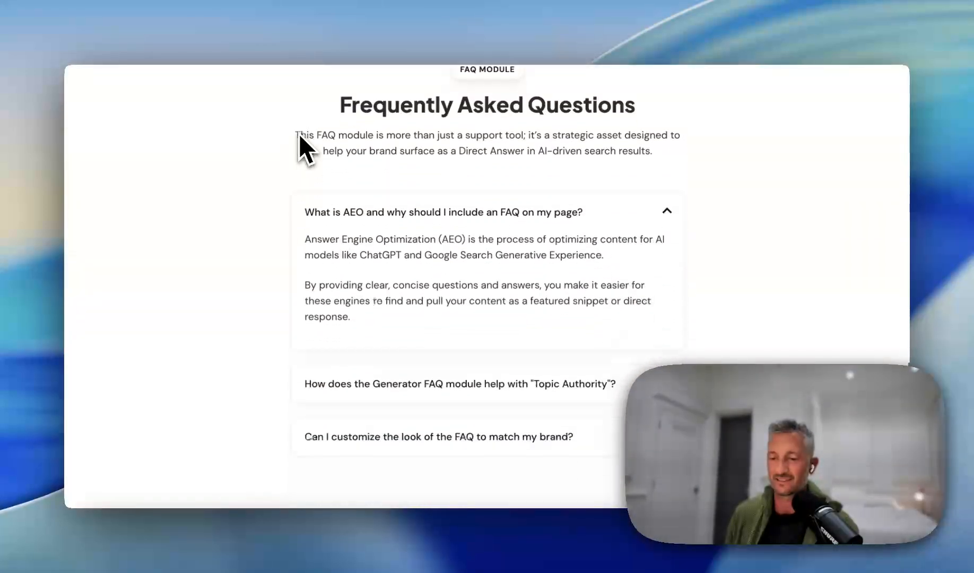
- Ask Claude to give the hero section a very dark gray background and off-white rich text and icon list text, excluding the form text
scroll(299, 133, "down", 6)
scroll(300, 133, "up", 20)
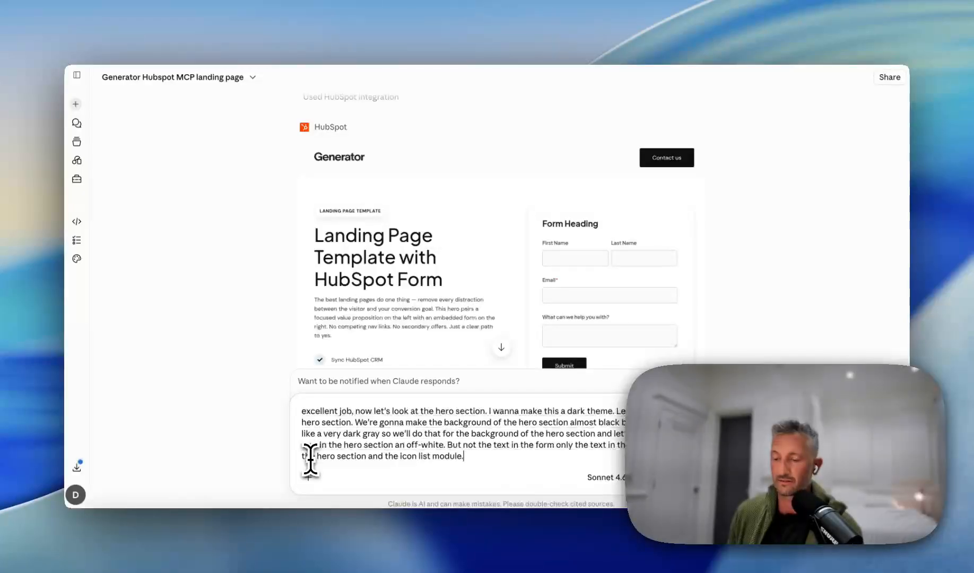
key("Return")
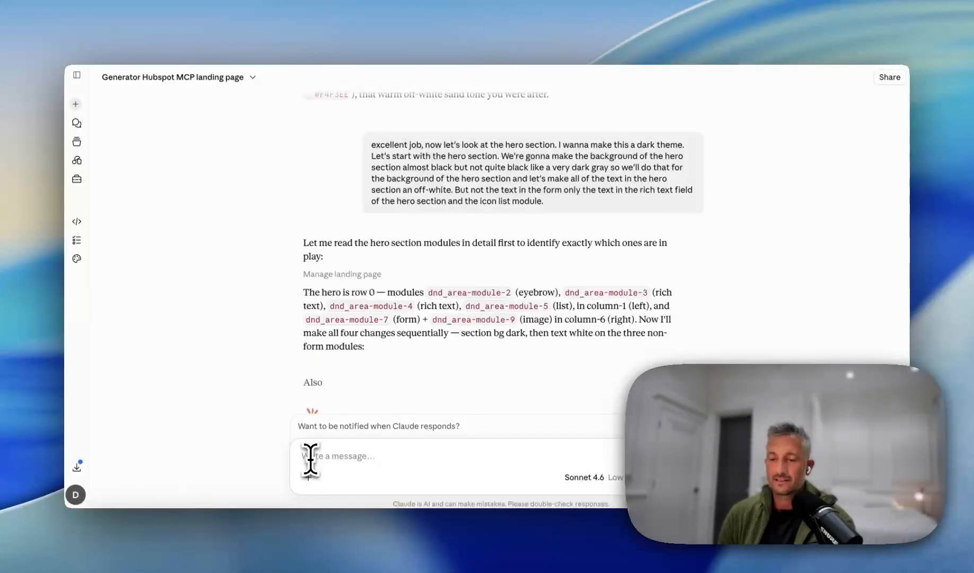
- Read Claude's reply on the hero changes and check the dark hero section in its page preview
scroll(314, 260, "down", 1)
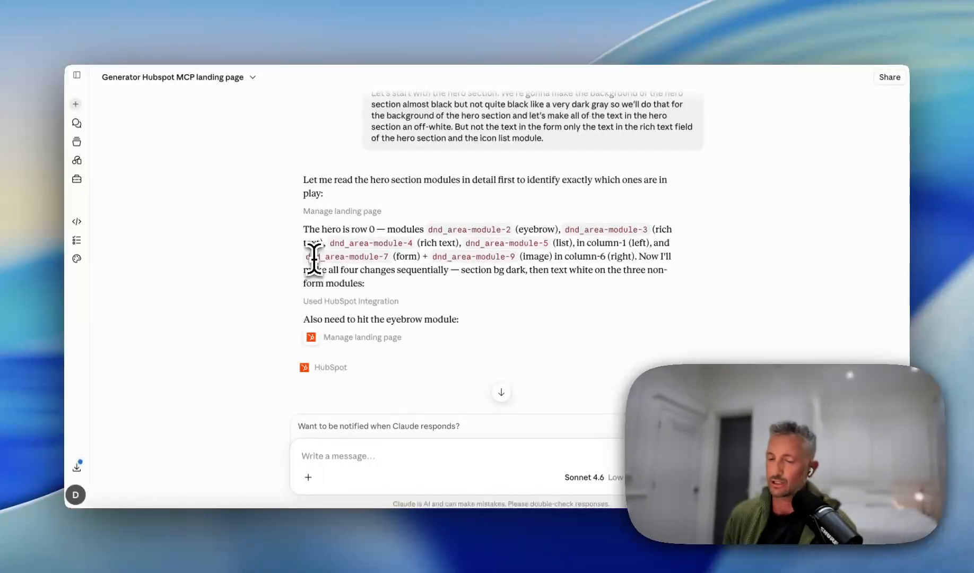
scroll(314, 260, "down", 4)
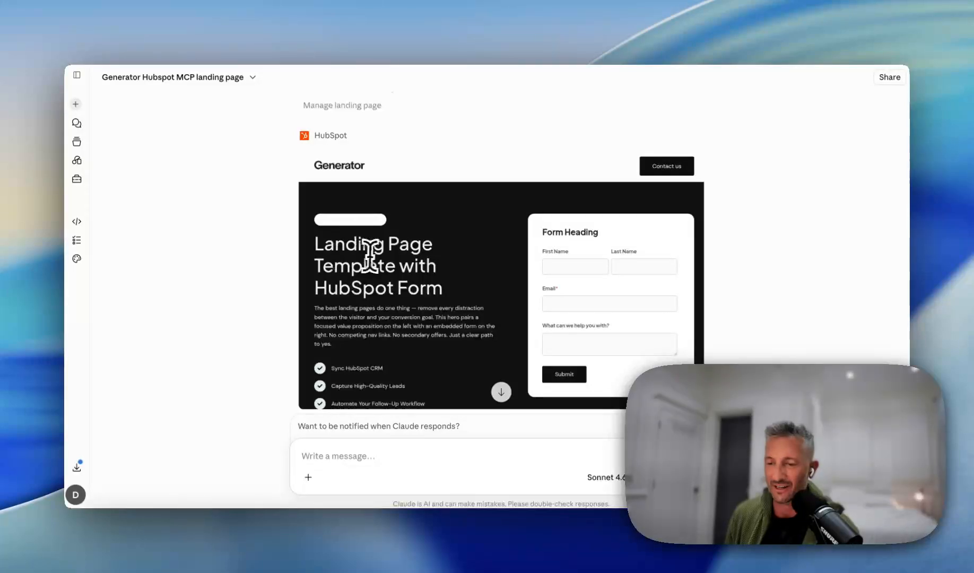
scroll(376, 260, "down", 1)
- Switch to the landing page preview and inspect the dark hero section's label, text and form against the section below
left_click(248, 31)
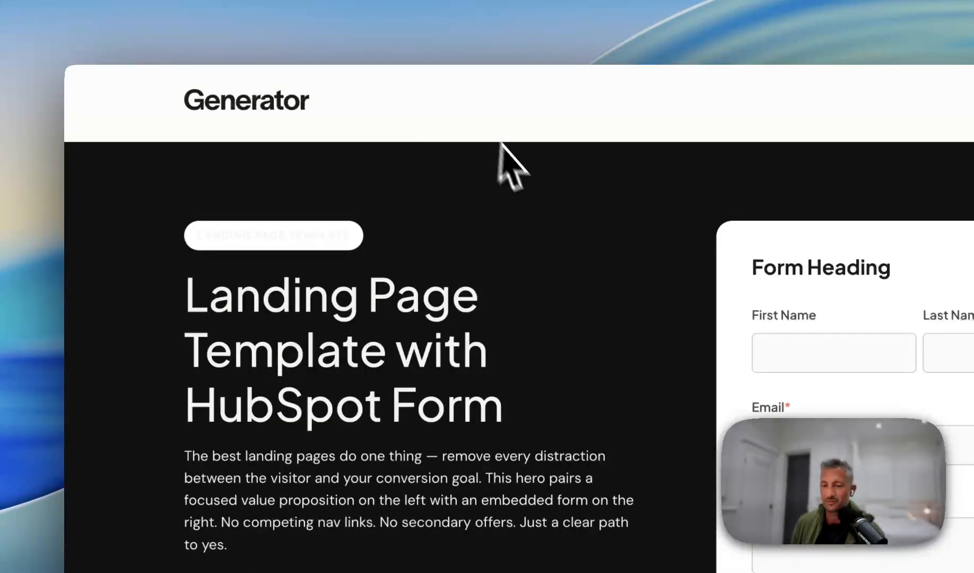
scroll(603, 178, "down", 2)
scroll(603, 177, "up", 3)
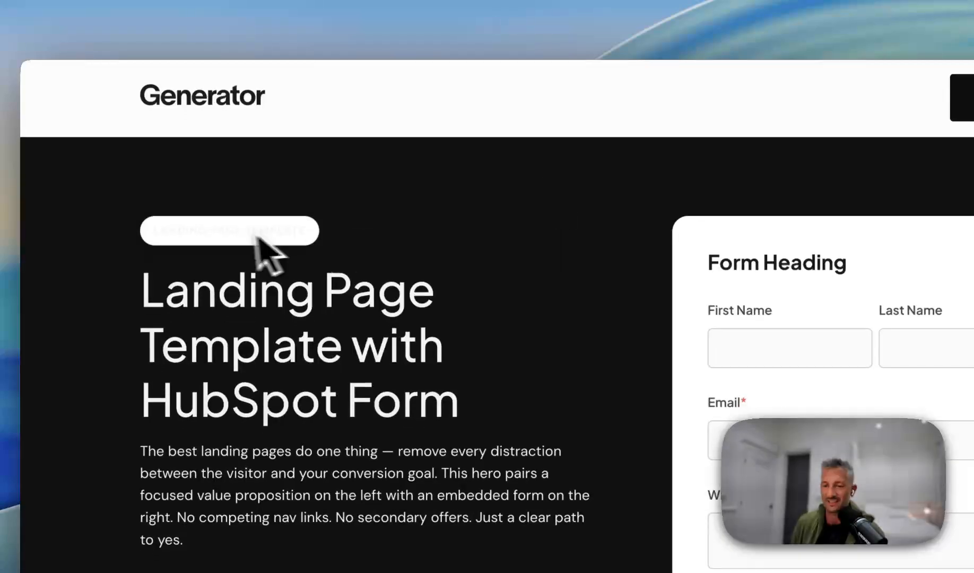
triple_click(228, 230)
scroll(409, 247, "down", 10)
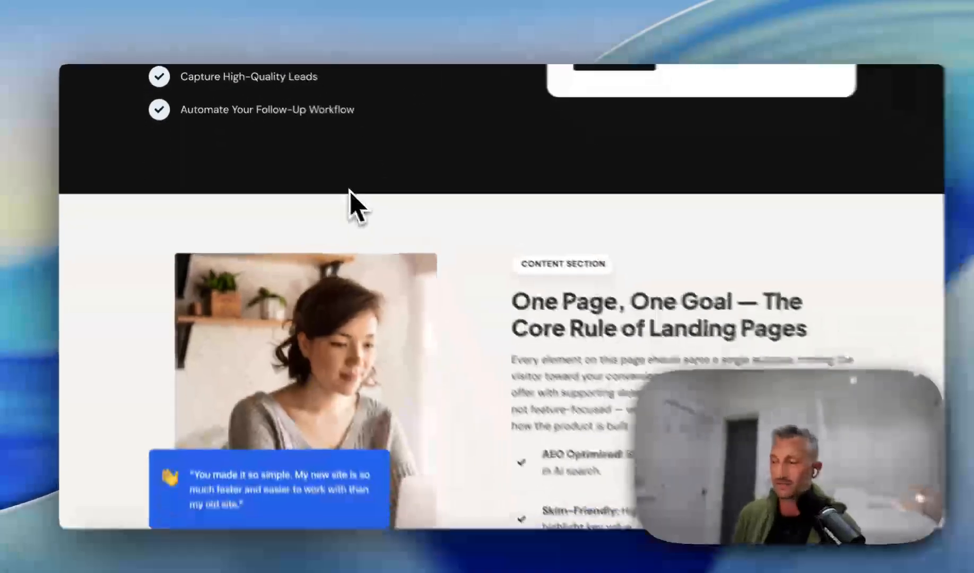
scroll(499, 247, "up", 5)
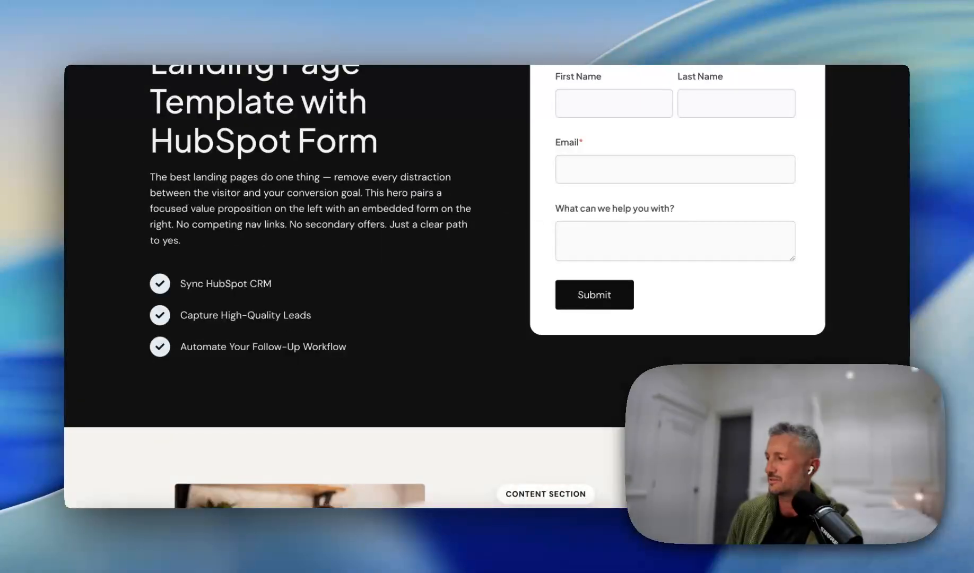
scroll(266, 291, "up", 4)
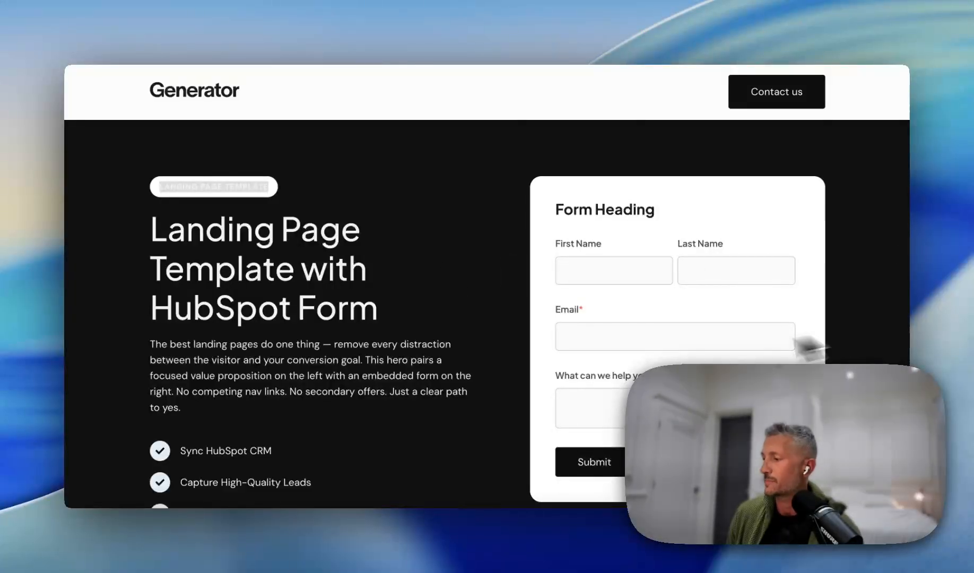
scroll(404, 342, "down", 1)
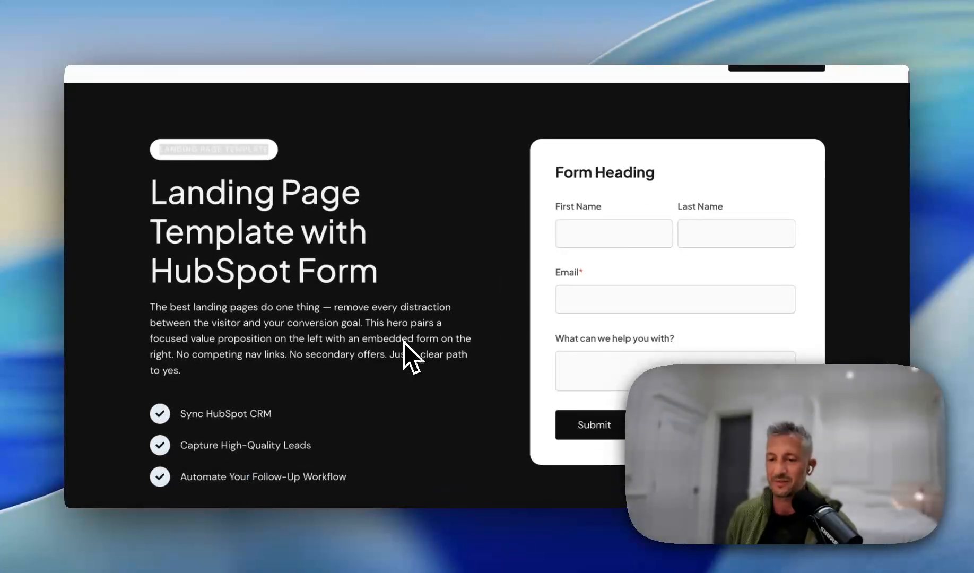
scroll(404, 342, "up", 1)
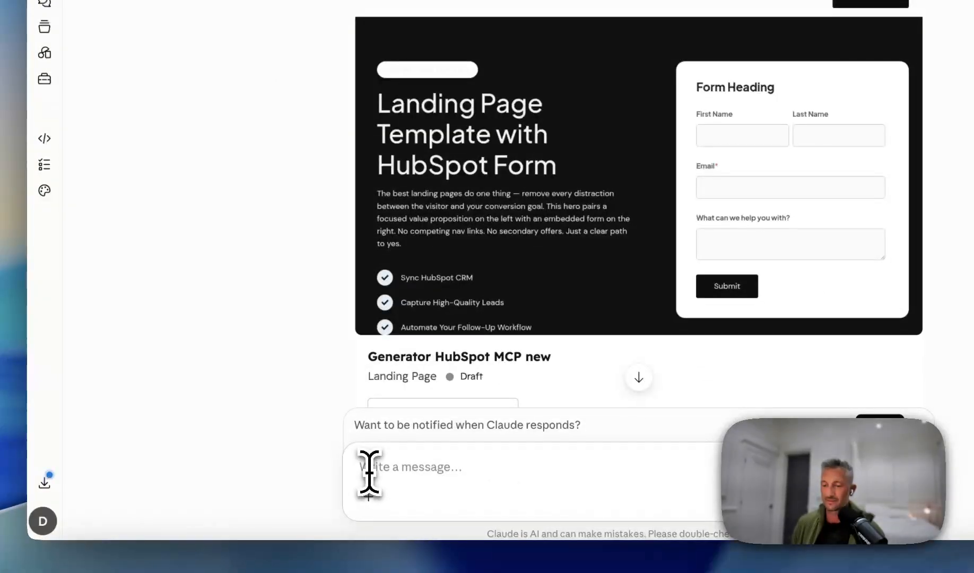
- Return to Claude and ask it to update all of the copy on the page, making the landing page for a mortgage company
type("this is looking really")
type(" good.")
type(" OK")
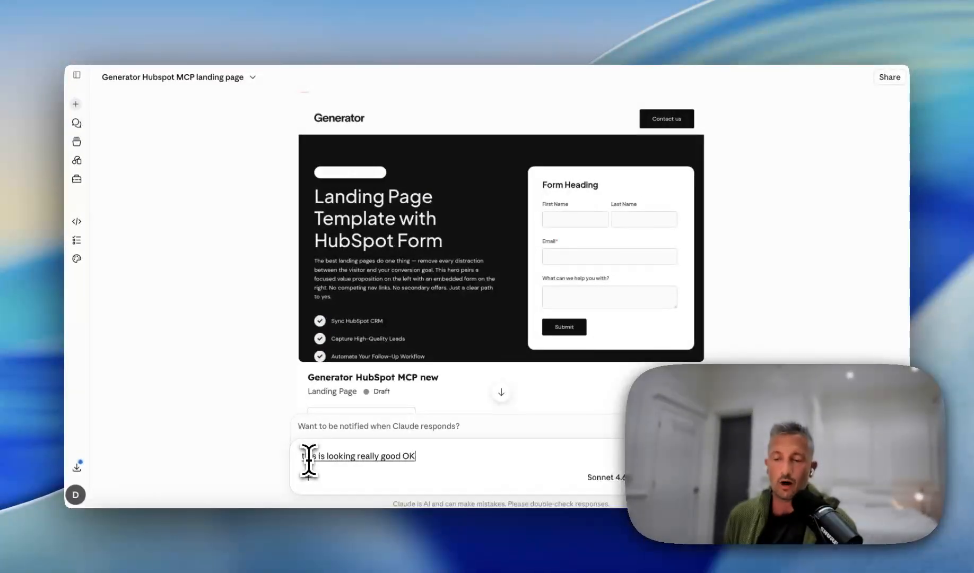
type(" let's update all of the copy on the page.")
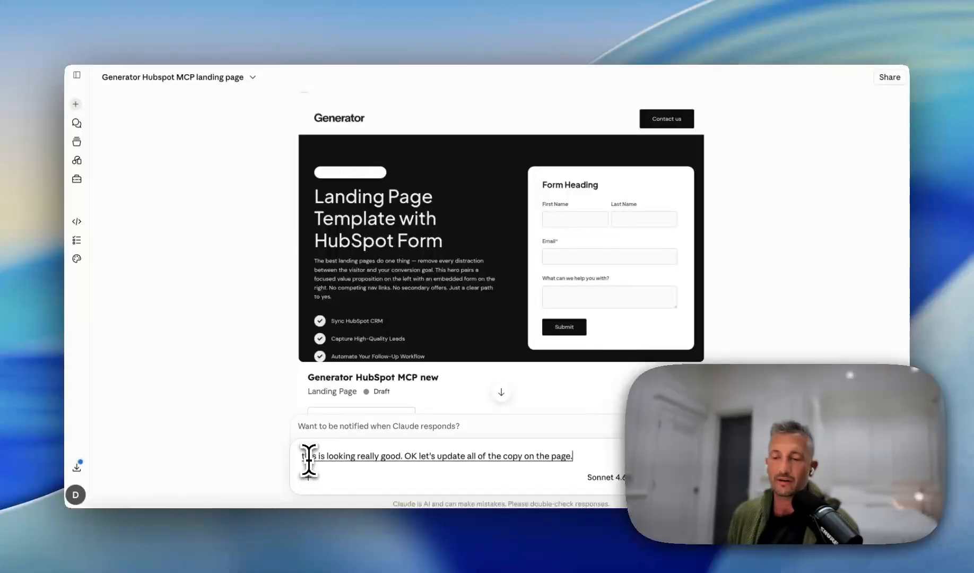
key("BackSpace")
type("and I want to vibe.")
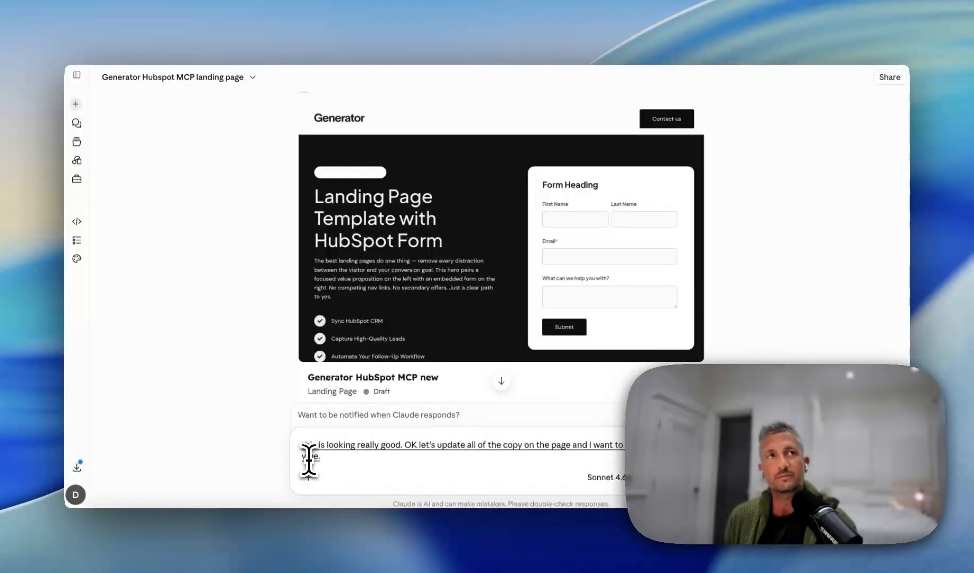
key("BackSpace")
type("so maybe let's let's make the landing page.")
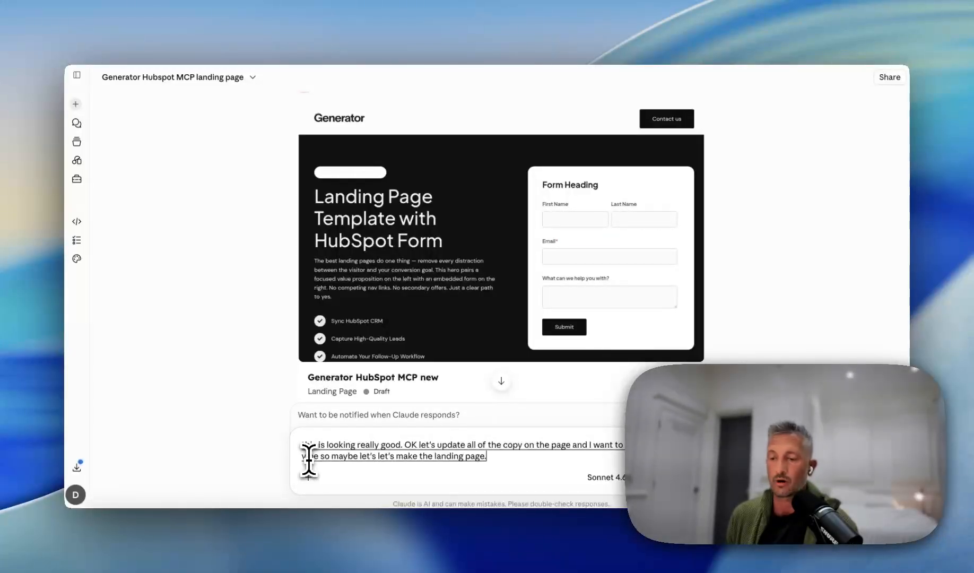
type(" for a mortgage company")
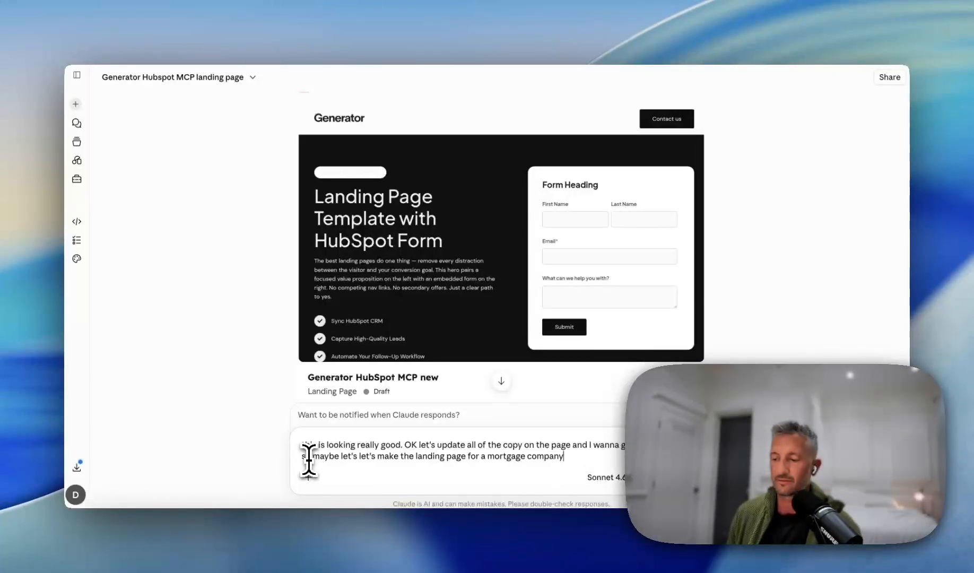
key("Return")
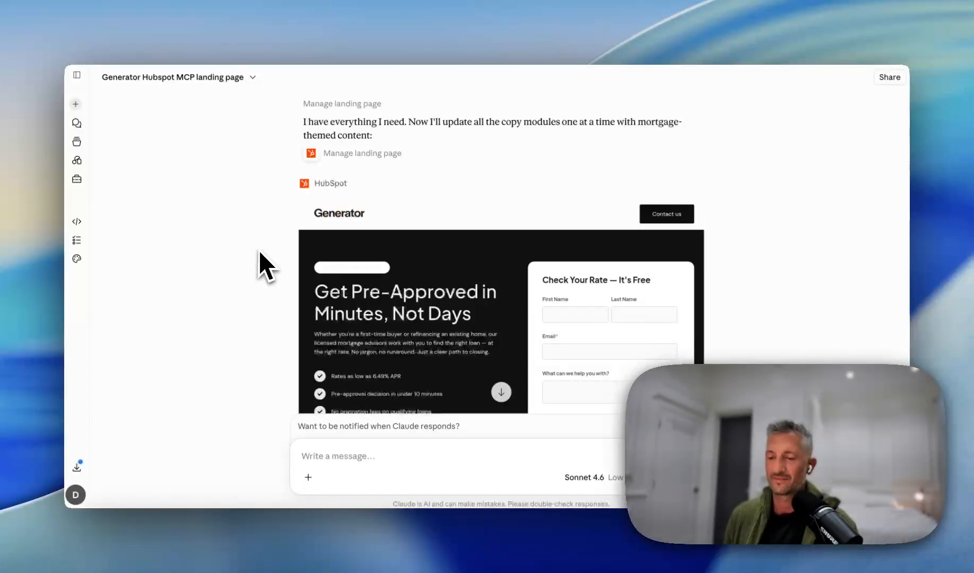
- Look over Claude's copy update, reload the landing page preview and check the new hero text and form heading
scroll(419, 251, "up", 2)
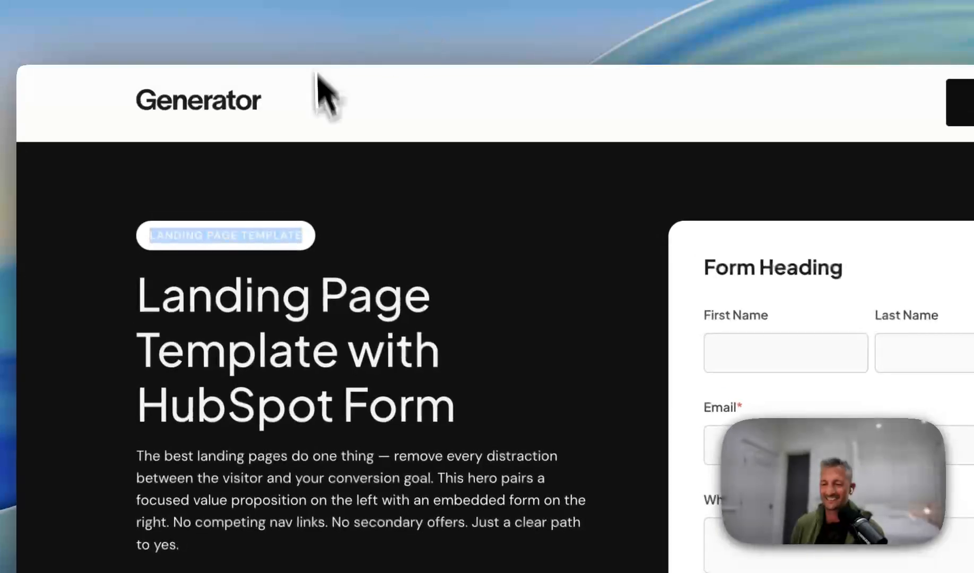
scroll(533, 247, "down", 10)
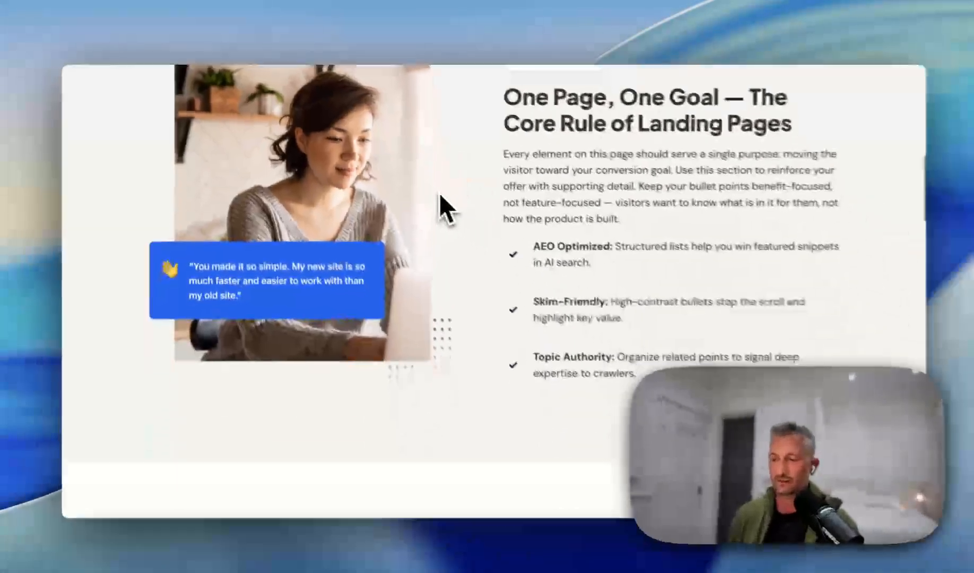
scroll(434, 191, "down", 9)
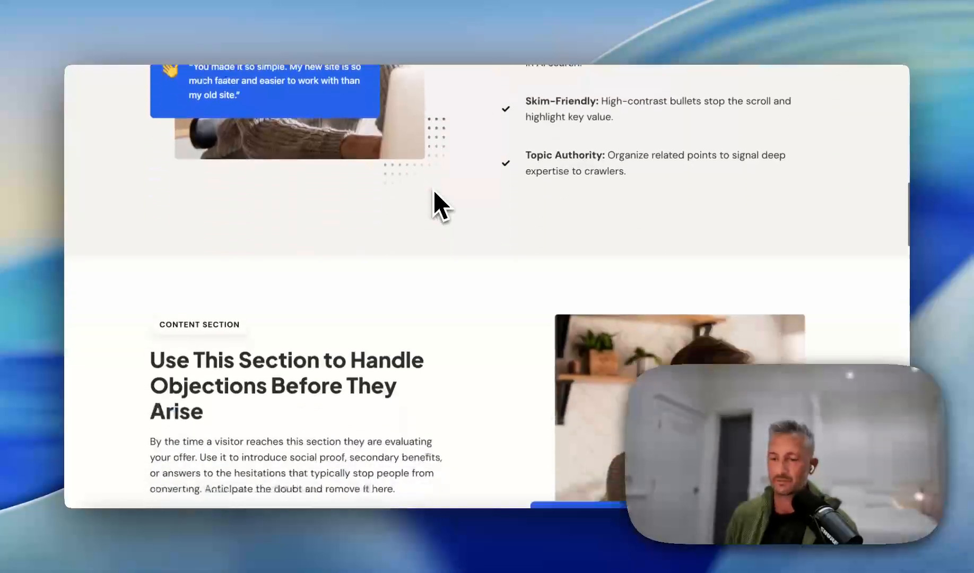
scroll(434, 190, "up", 20)
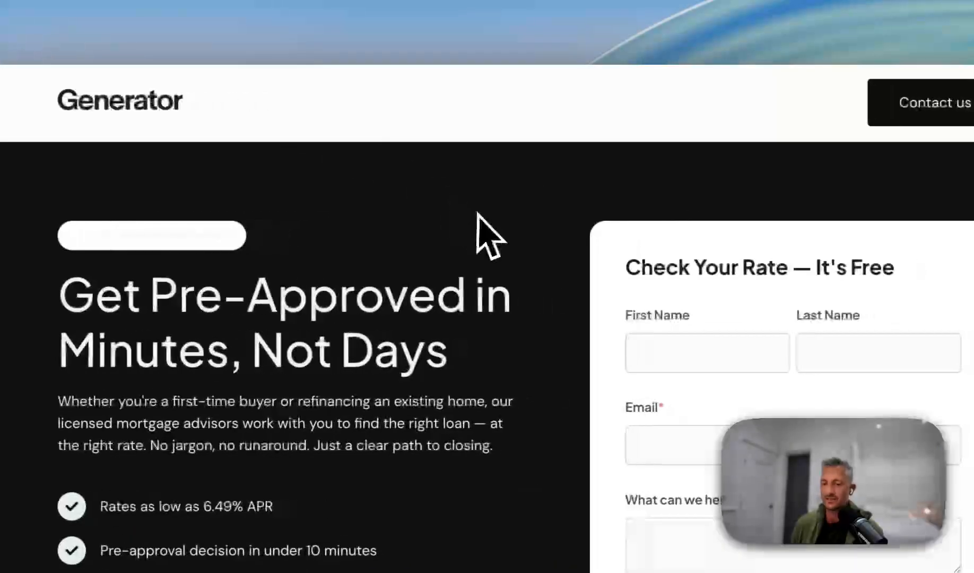
scroll(479, 218, "down", 1)
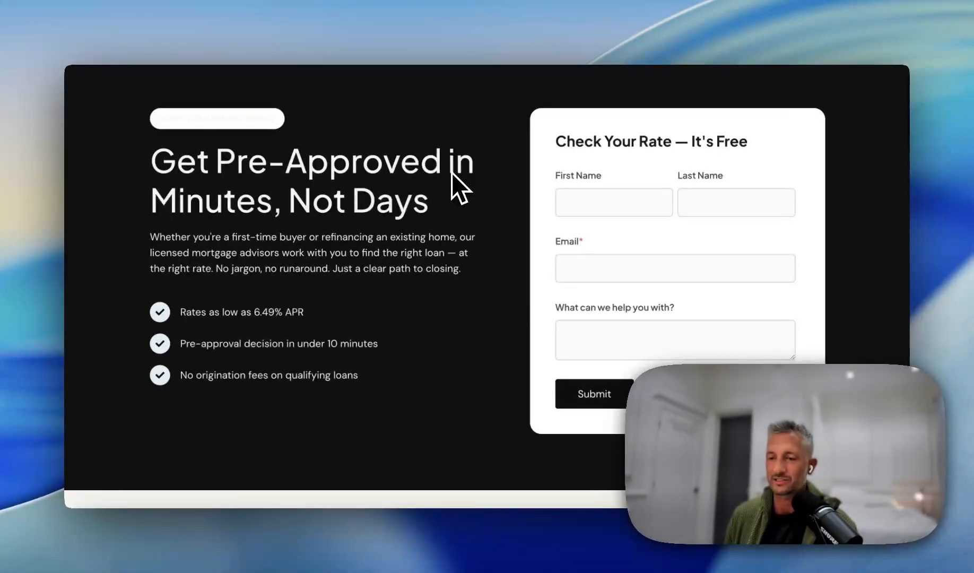
scroll(340, 158, "down", 1)
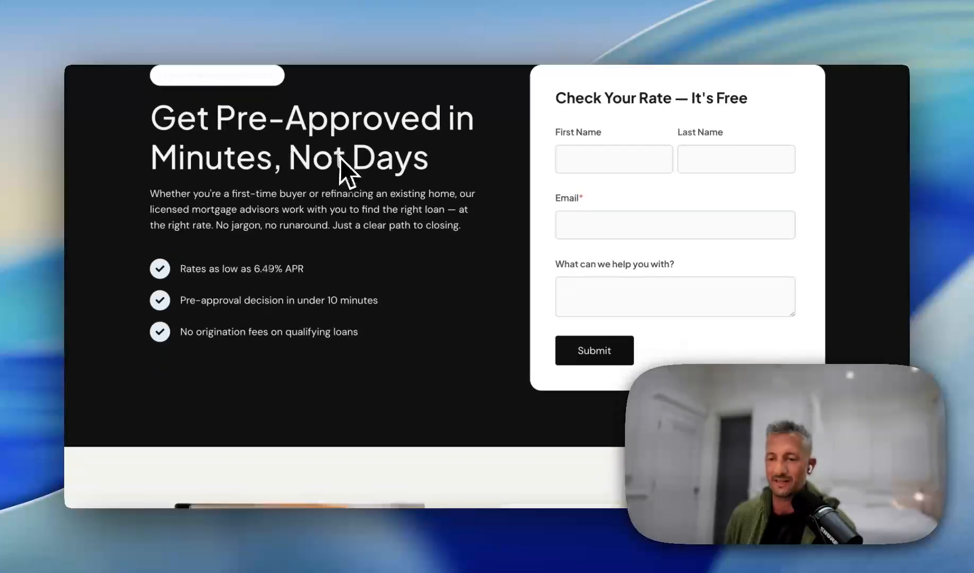
- Review the mortgage copy in the two content sections and the testimonial of the landing page preview
scroll(341, 158, "down", 5)
scroll(489, 206, "down", 1)
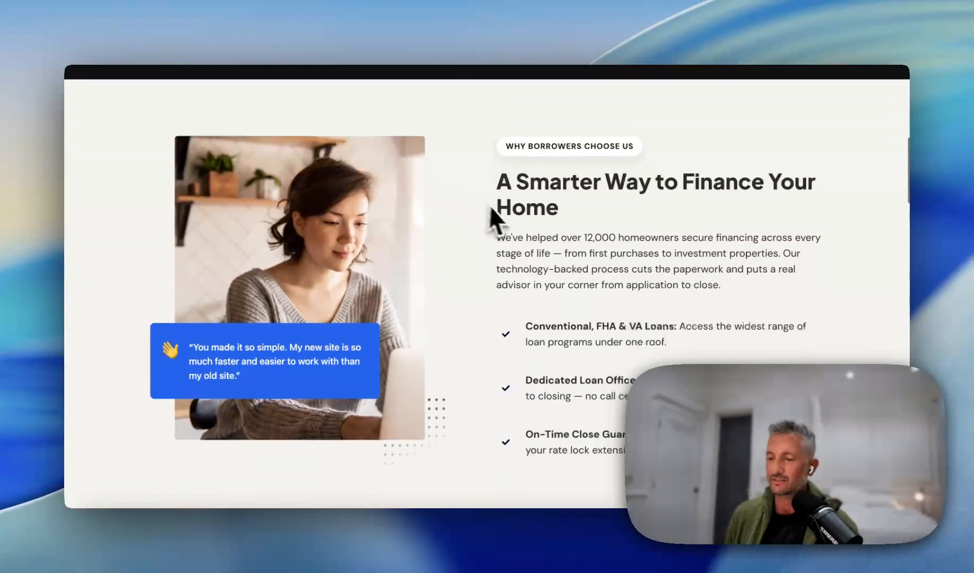
scroll(490, 205, "down", 10)
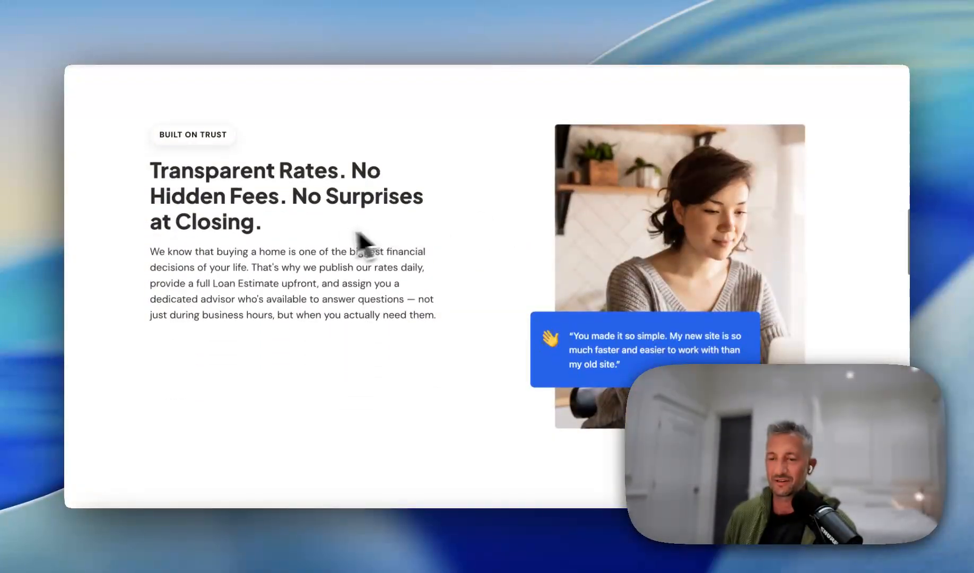
scroll(327, 239, "down", 3)
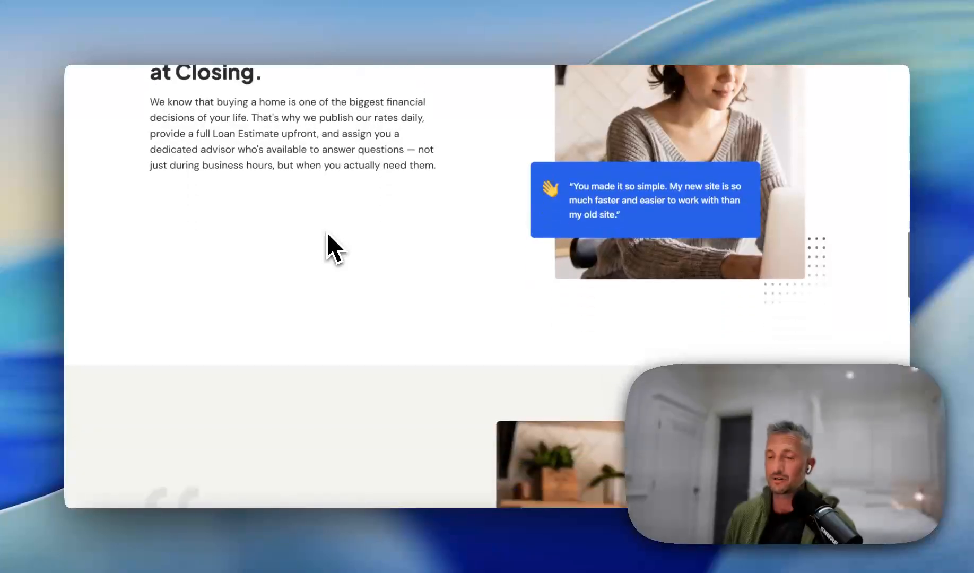
scroll(328, 236, "down", 6)
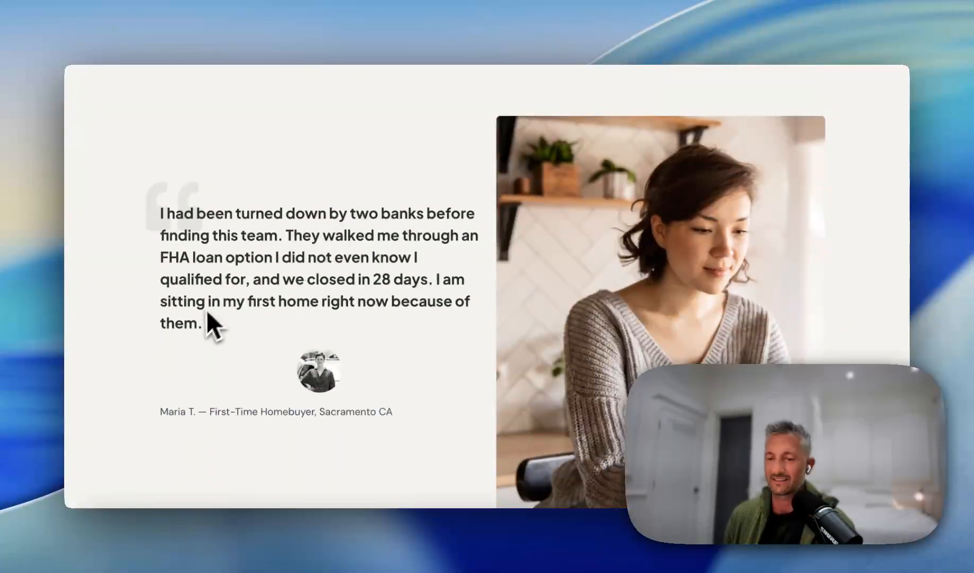
scroll(250, 234, "down", 4)
scroll(249, 235, "up", 4)
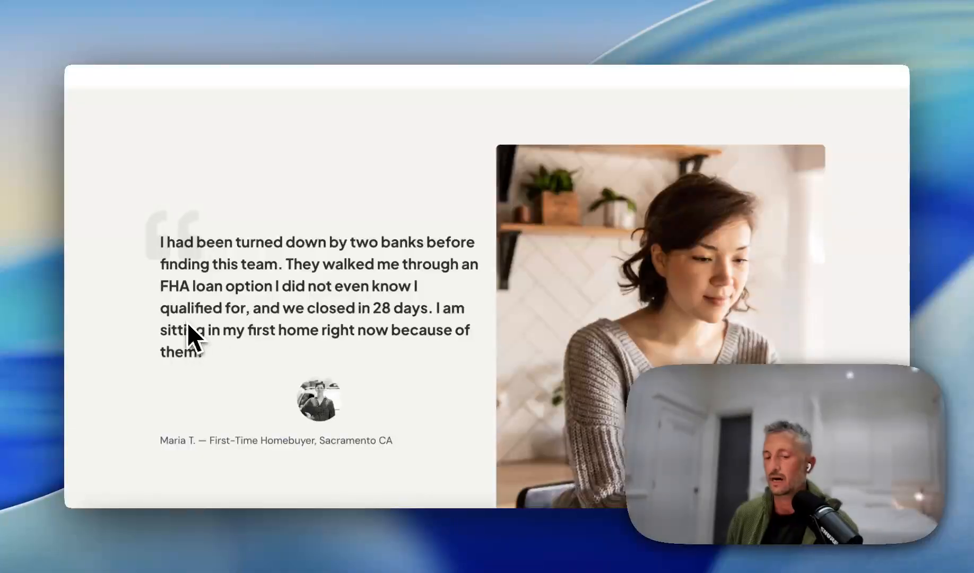
scroll(220, 313, "up", 8)
scroll(244, 311, "down", 8)
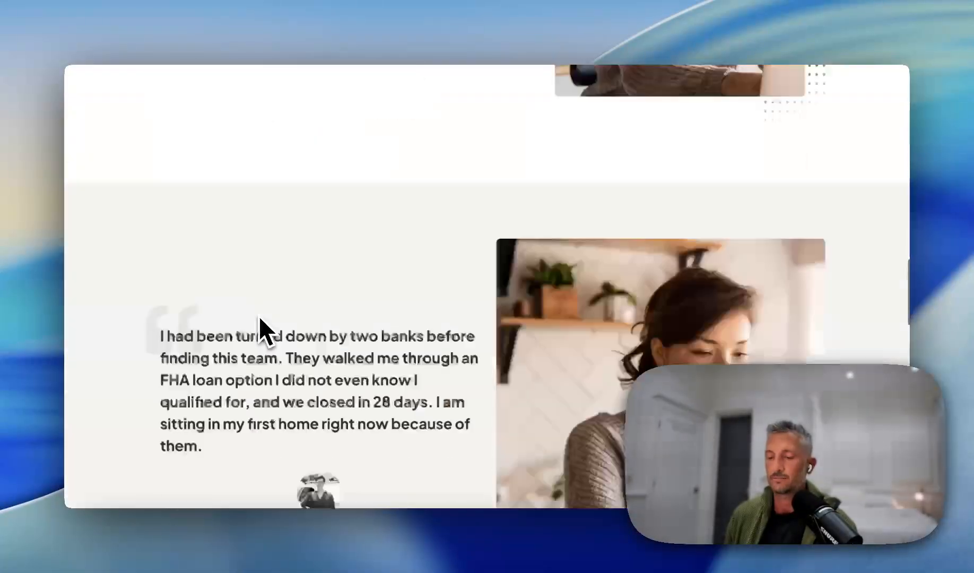
scroll(259, 316, "down", 10)
scroll(259, 317, "up", 7)
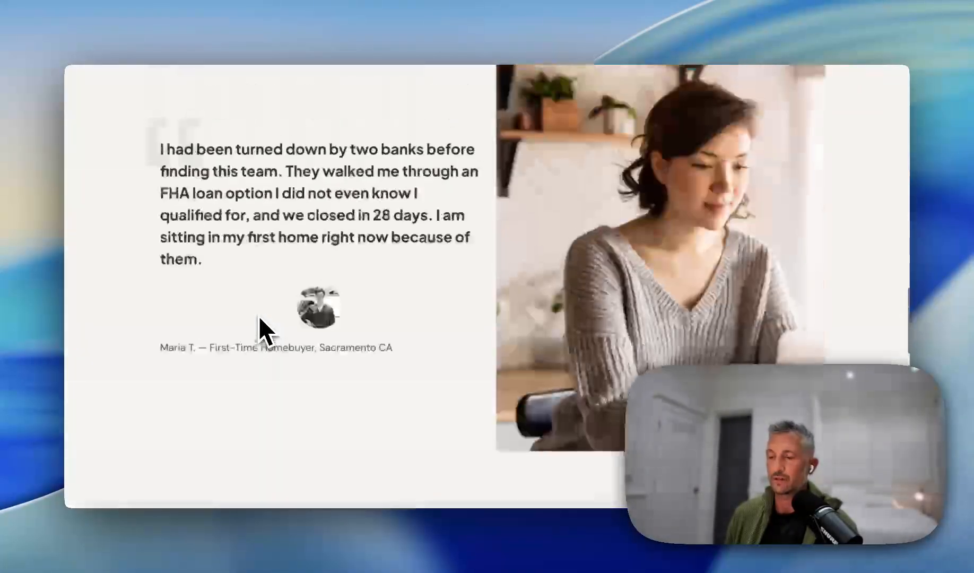
- Read the mortgage FAQ, expanding the credit score and home loan closing questions, and continue to the call-to-action section
scroll(461, 273, "down", 7)
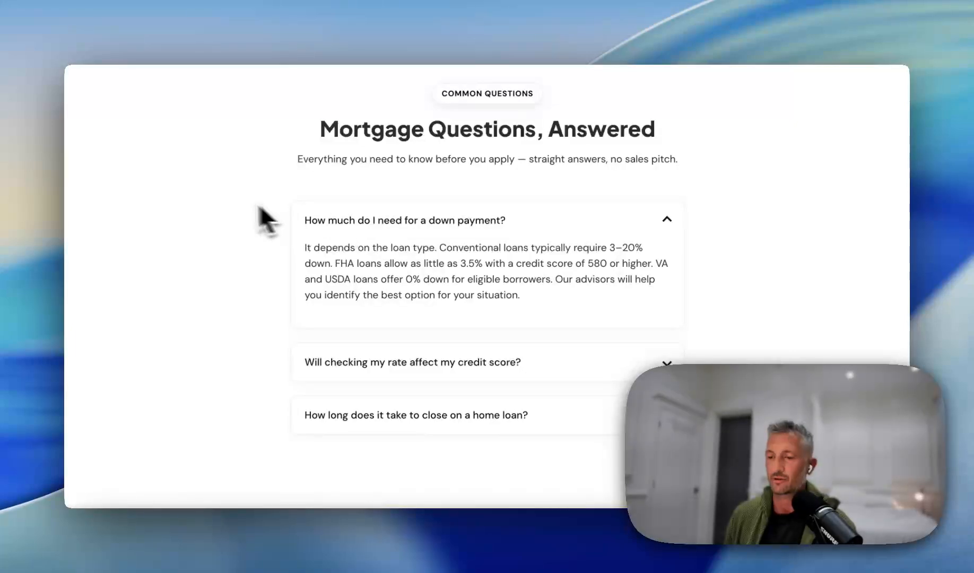
scroll(456, 234, "down", 1)
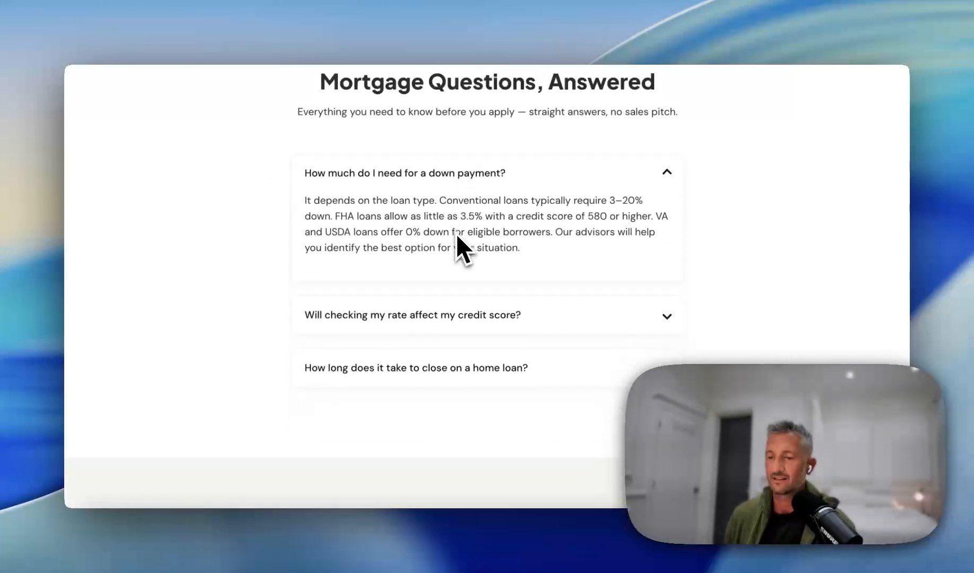
scroll(456, 234, "up", 1)
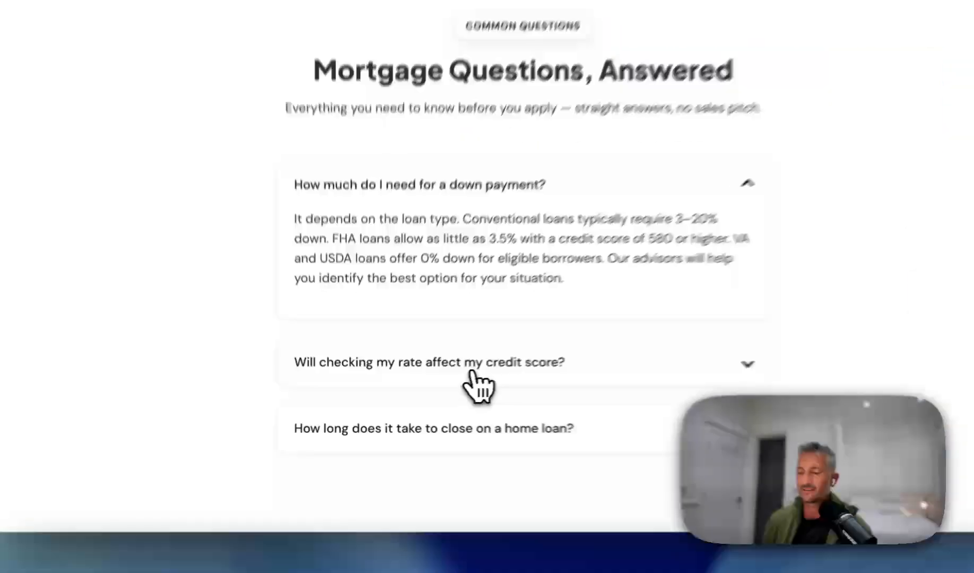
left_click(472, 372)
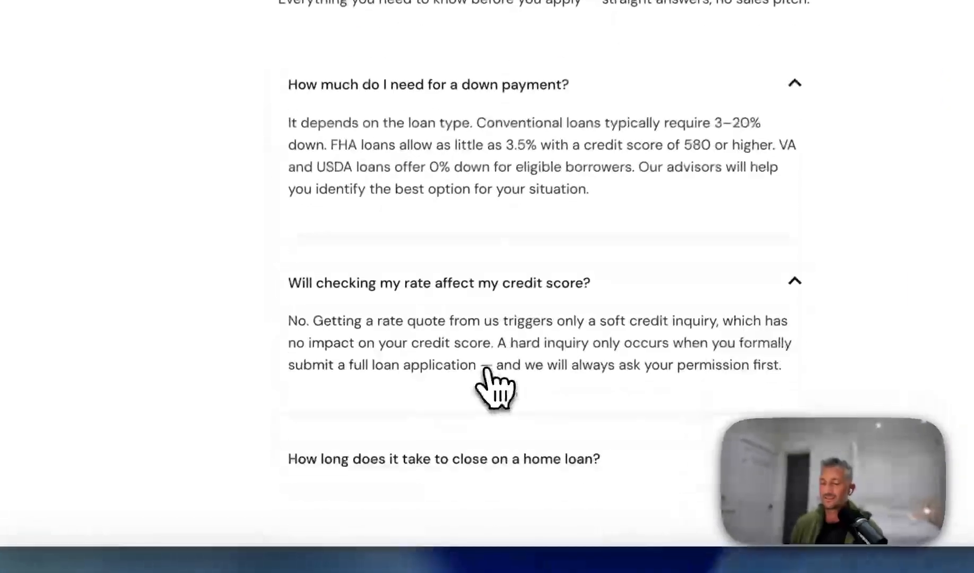
scroll(462, 340, "down", 3)
left_click(460, 327)
scroll(459, 334, "down", 5)
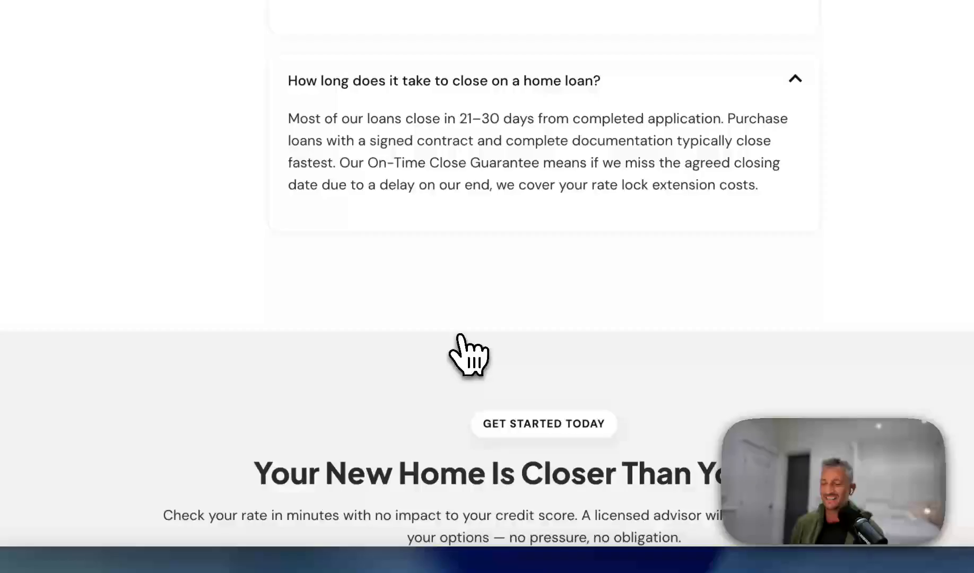
- Look over the call-to-action section and footer of the landing page preview, and return to the hero
scroll(459, 343, "down", 4)
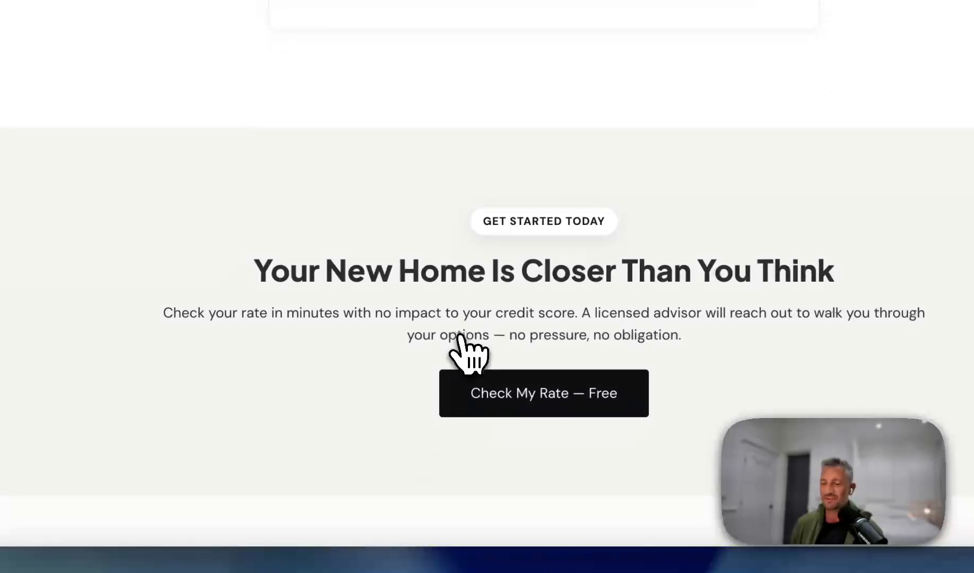
scroll(462, 348, "down", 3)
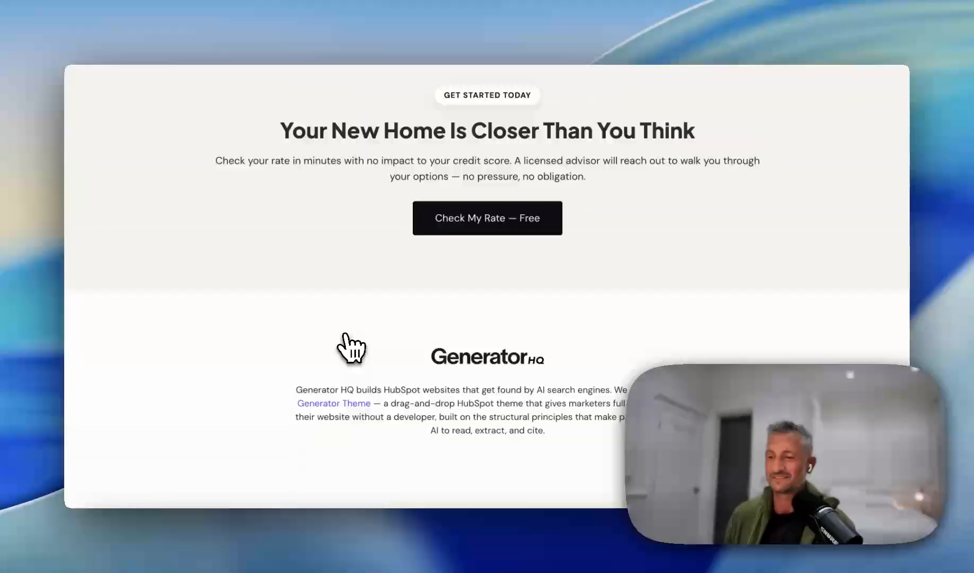
scroll(350, 348, "up", 20)
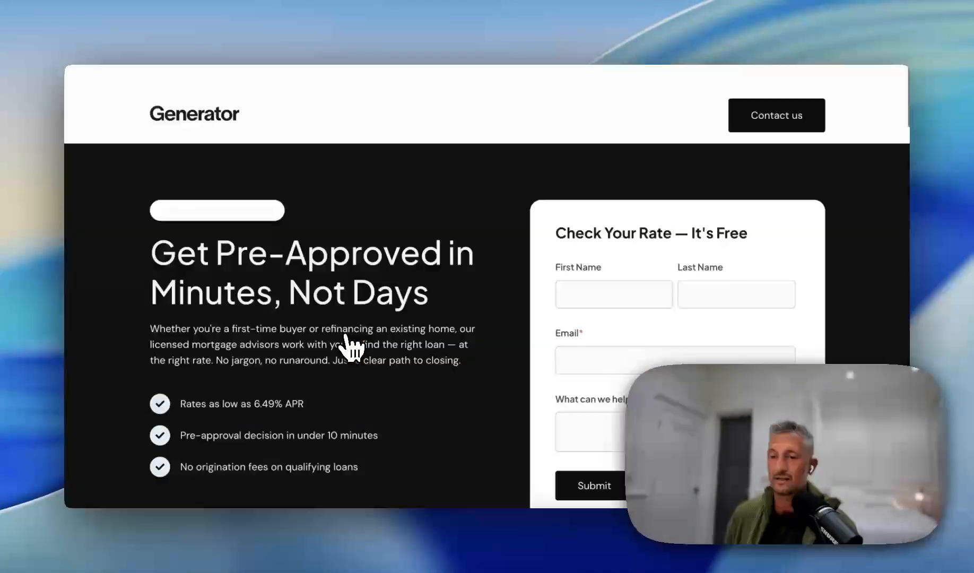
- Switch to the landing page's editor tab and reload it to load the updated mortgage content
left_click(228, 31)
scroll(311, 270, "up", 7)
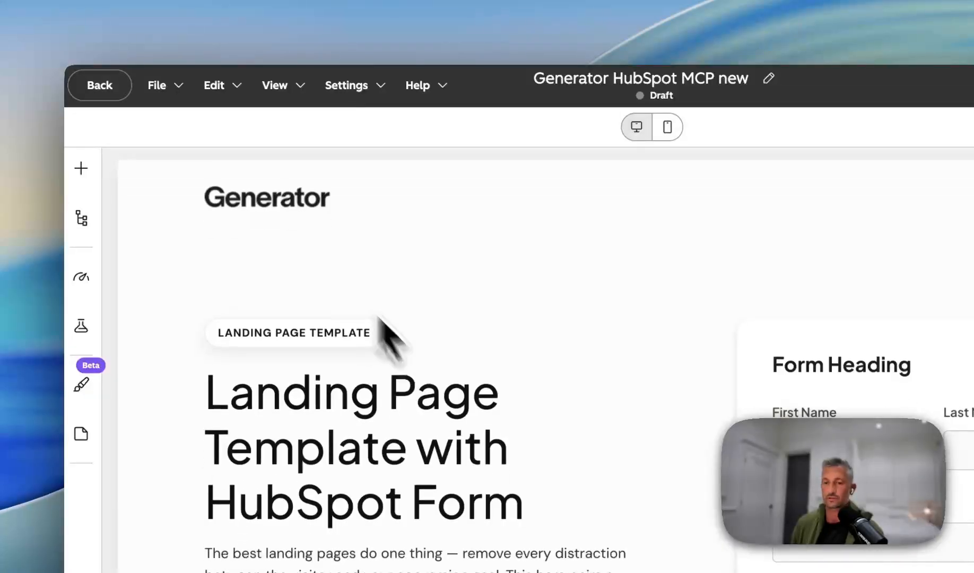
left_click(138, 53)
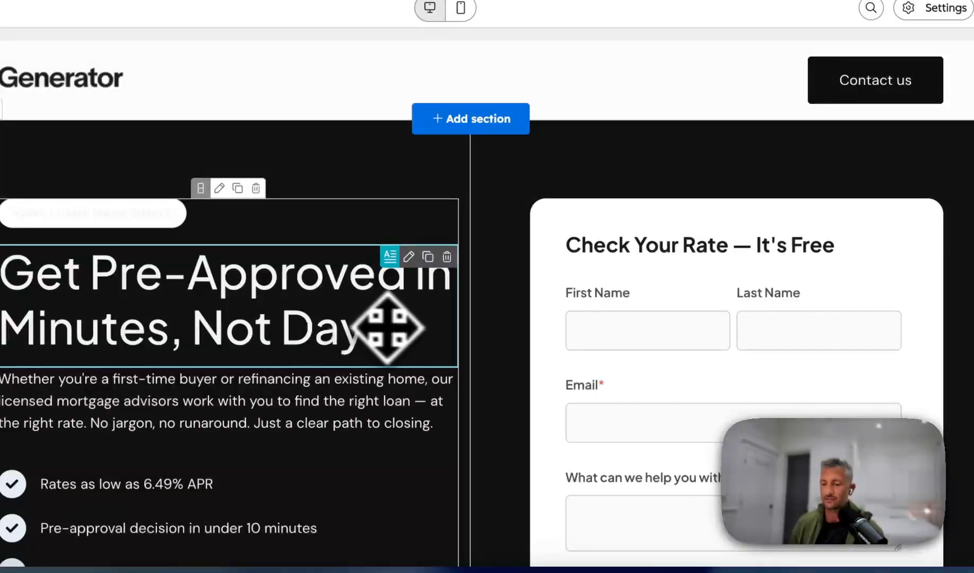
- Add an exclamation mark to the end of the hero heading and append the text "edit copy"
left_click(397, 326)
type("!")
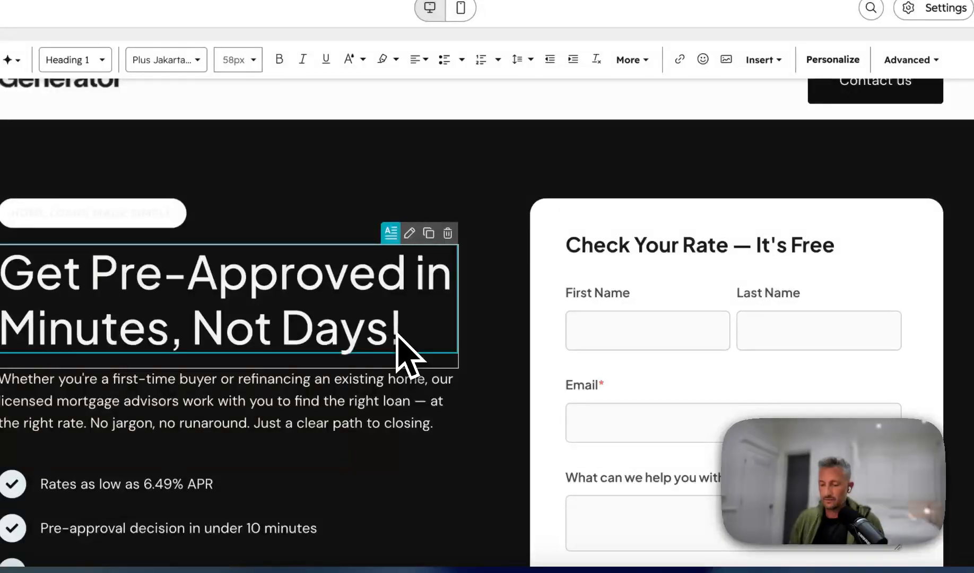
key("Return")
type("edit copy")
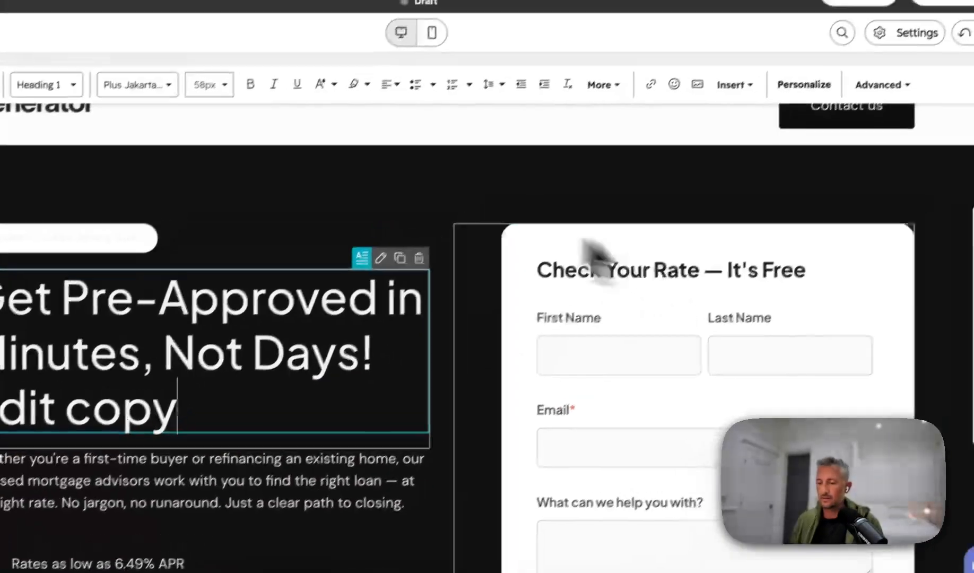
- Move the form to the left of the hero text and delete the emptied column
left_click_drag(435, 359, 440, 392)
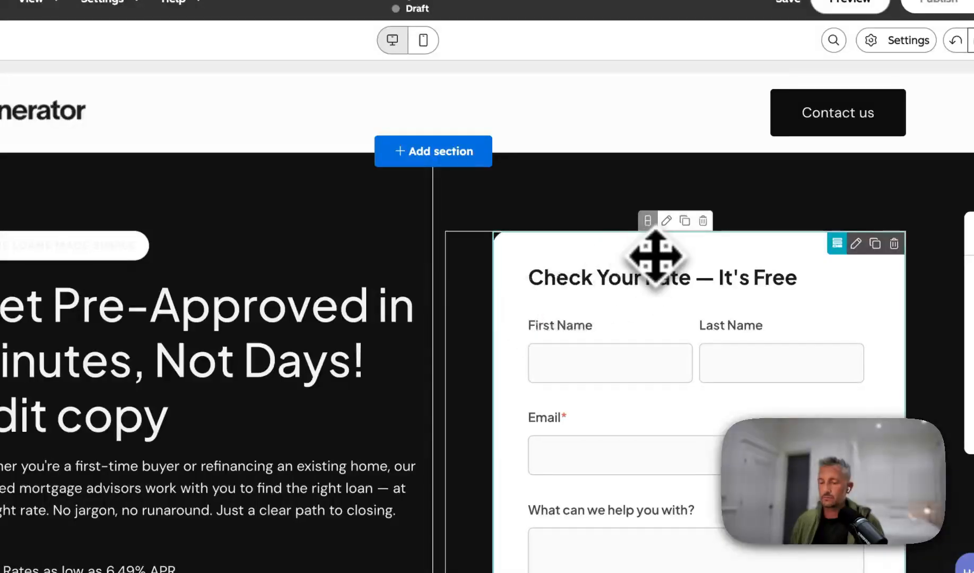
left_click_drag(657, 256, 178, 354)
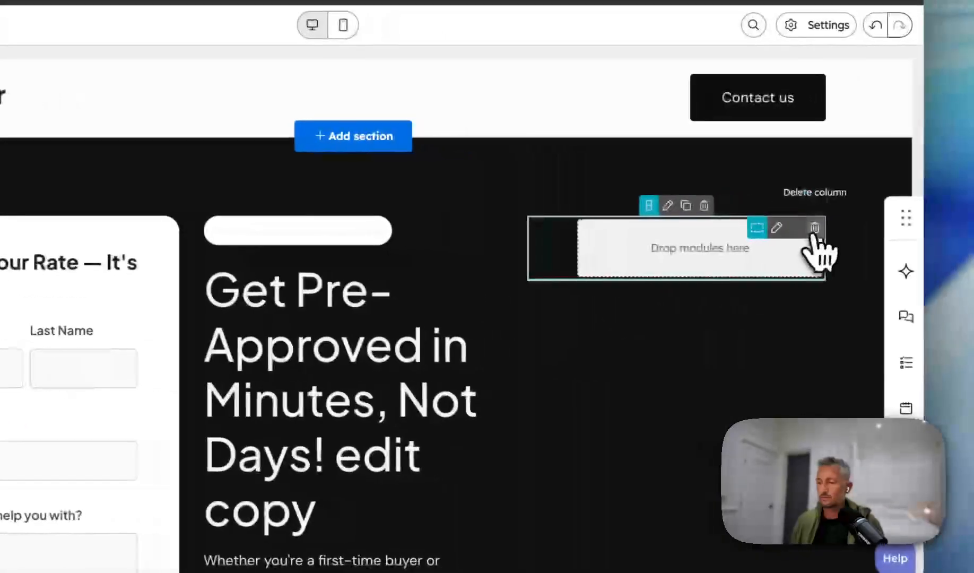
left_click(928, 232)
left_click(613, 382)
double_click(500, 366)
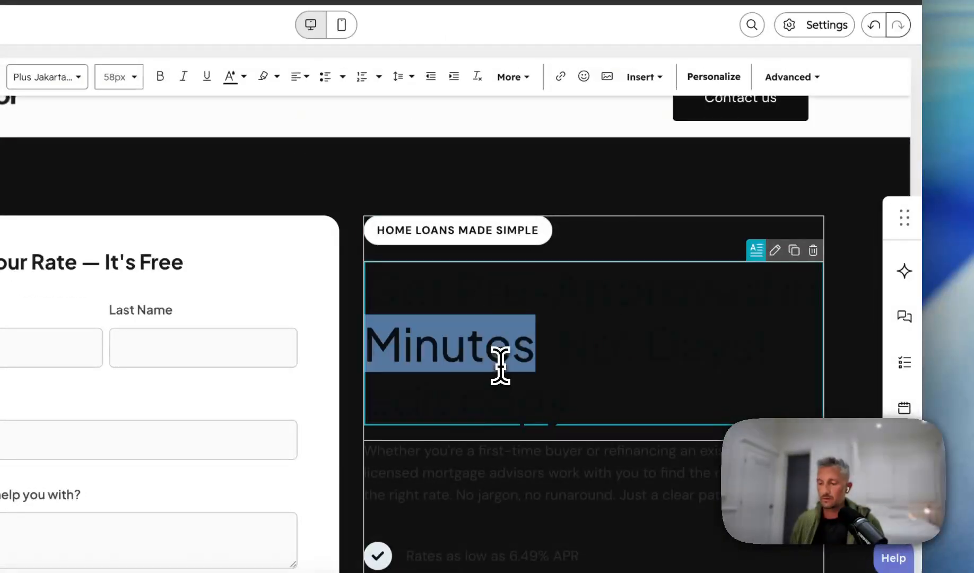
double_click(525, 348)
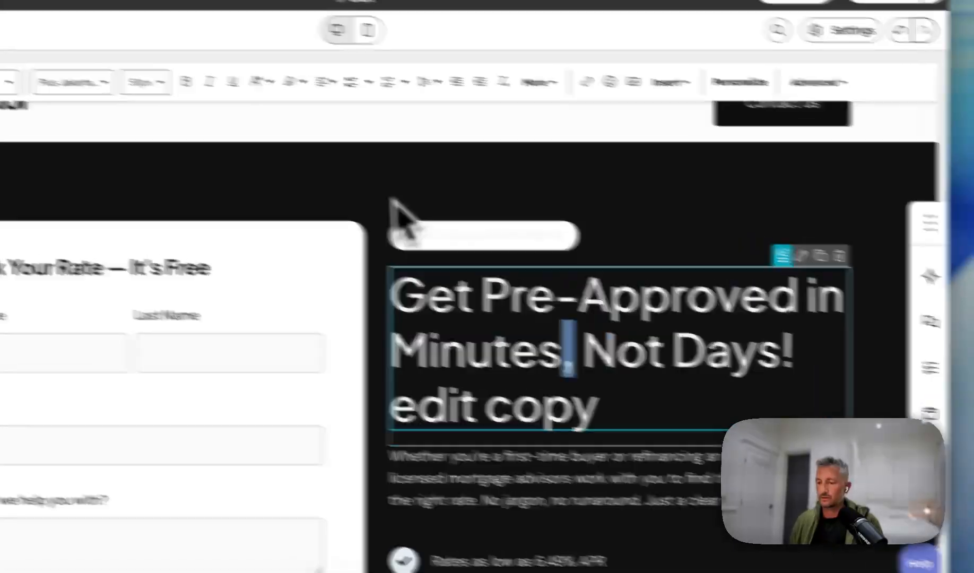
left_click(348, 172)
- Move the photo in the "A Smarter Way to Finance Your Home" section to the right of its text
scroll(414, 322, "down", 9)
scroll(549, 366, "down", 4)
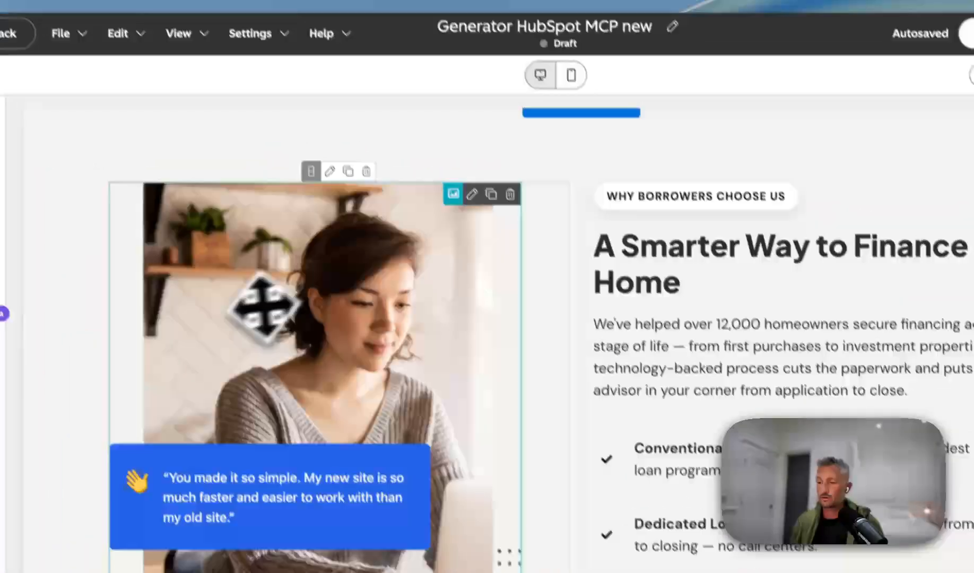
left_click_drag(263, 308, 815, 285)
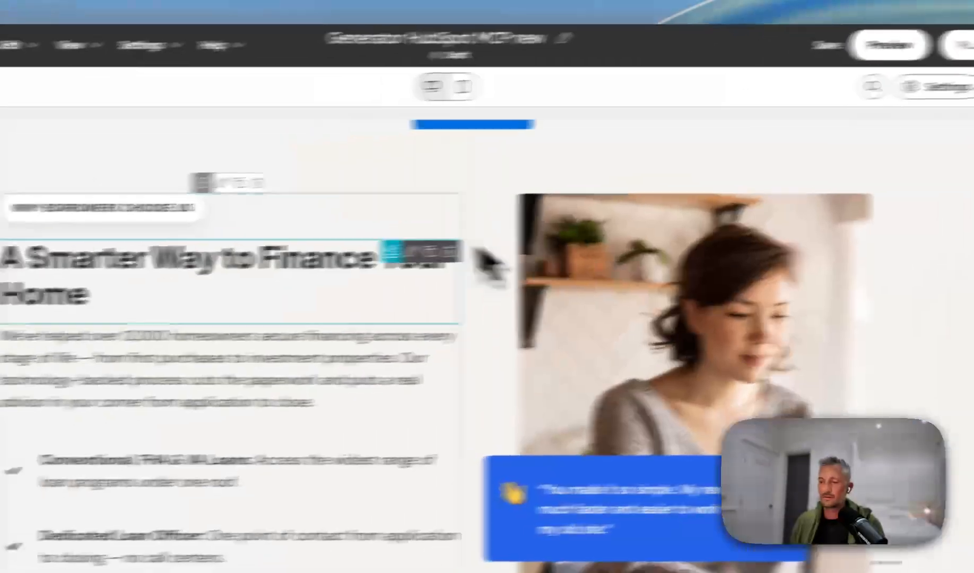
- Look over the Built on Trust section and the mortgage FAQ in the editor, and return to the hero
scroll(353, 281, "down", 10)
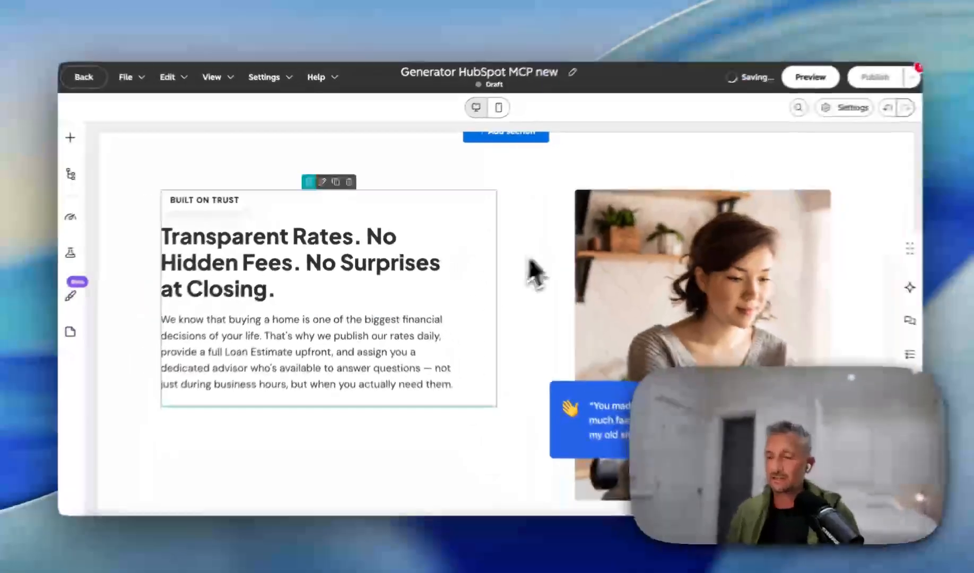
scroll(518, 260, "down", 10)
scroll(458, 228, "down", 5)
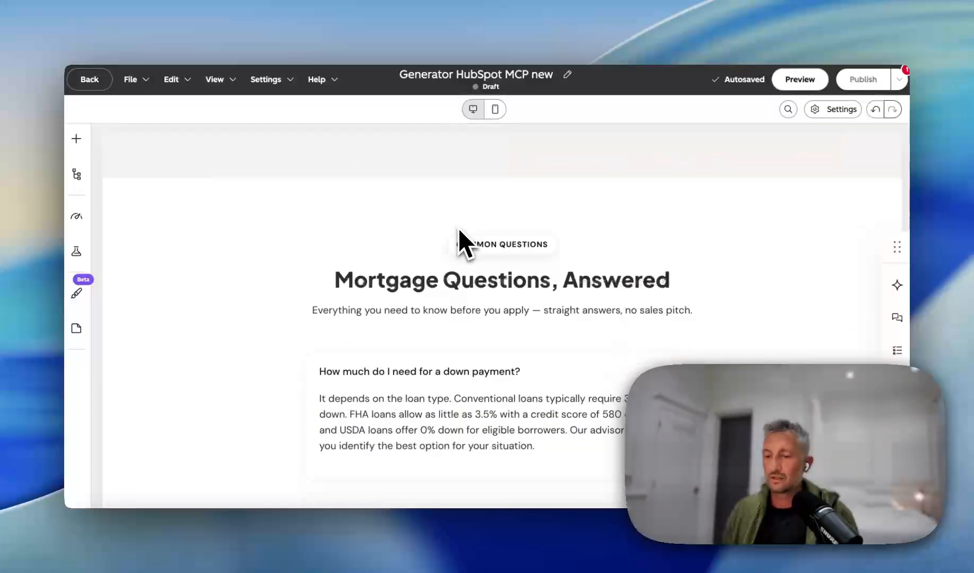
scroll(458, 228, "up", 20)
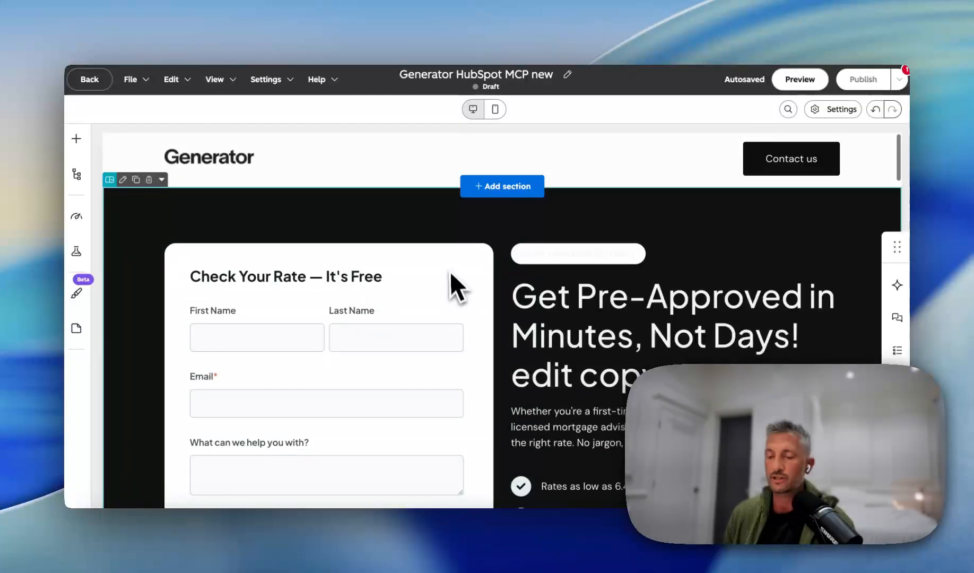
scroll(457, 285, "down", 3)
scroll(466, 300, "up", 3)
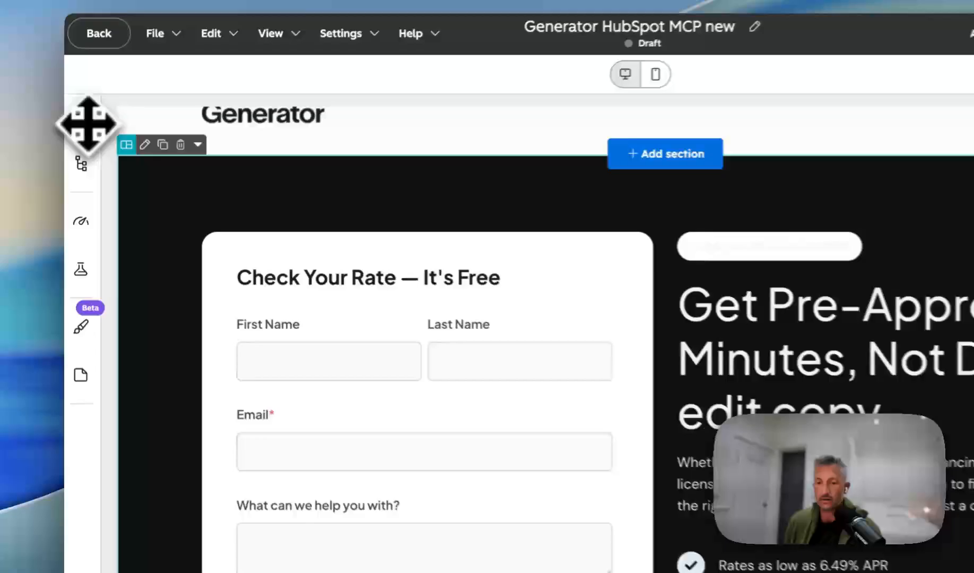
- Browse the modules that can be added to the page and close the module list
left_click(76, 139)
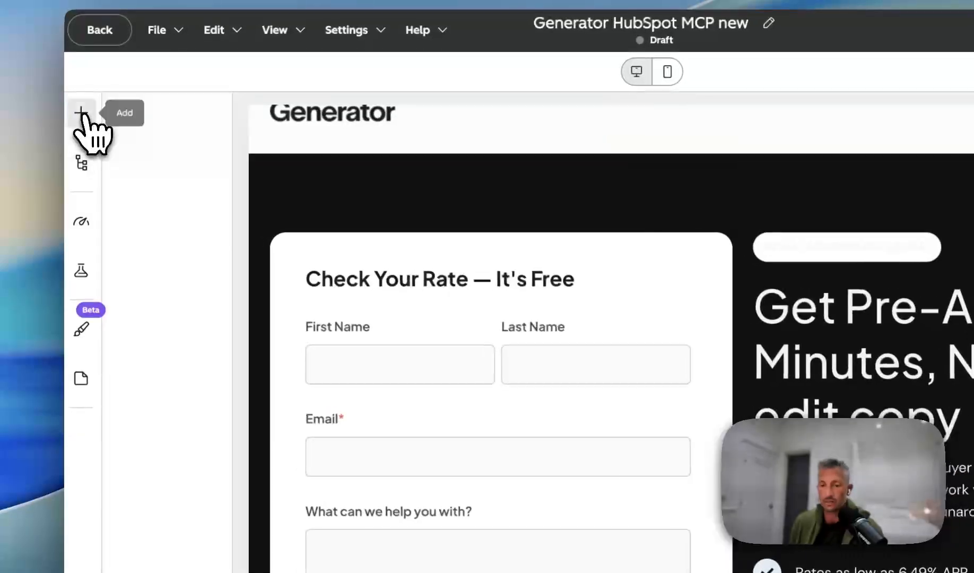
left_click(176, 426)
scroll(257, 340, "down", 5)
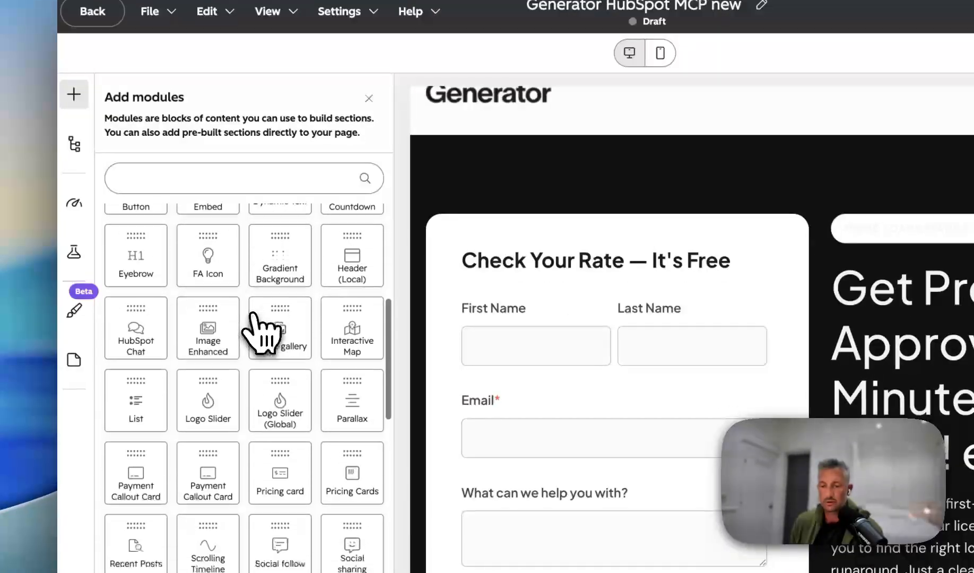
scroll(260, 332, "down", 6)
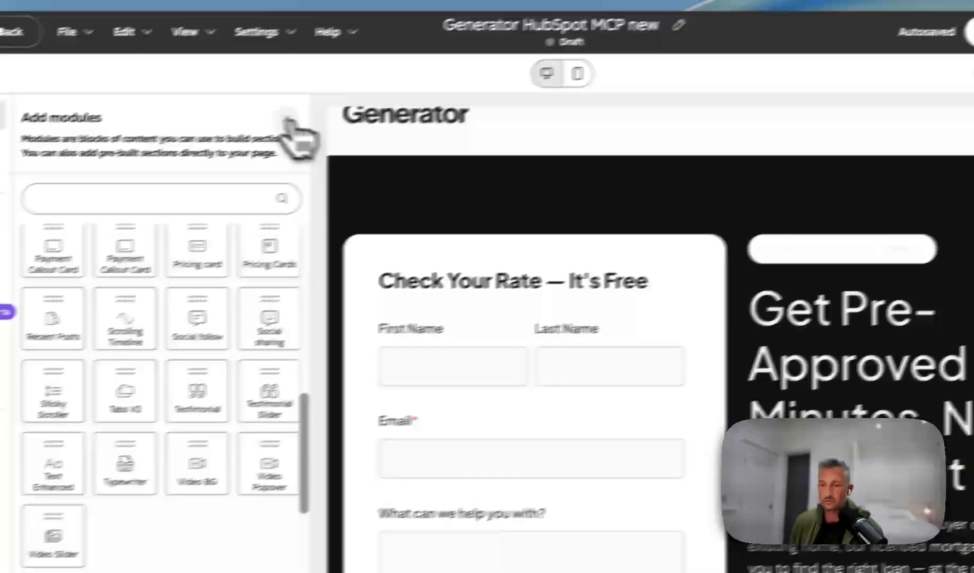
left_click(369, 99)
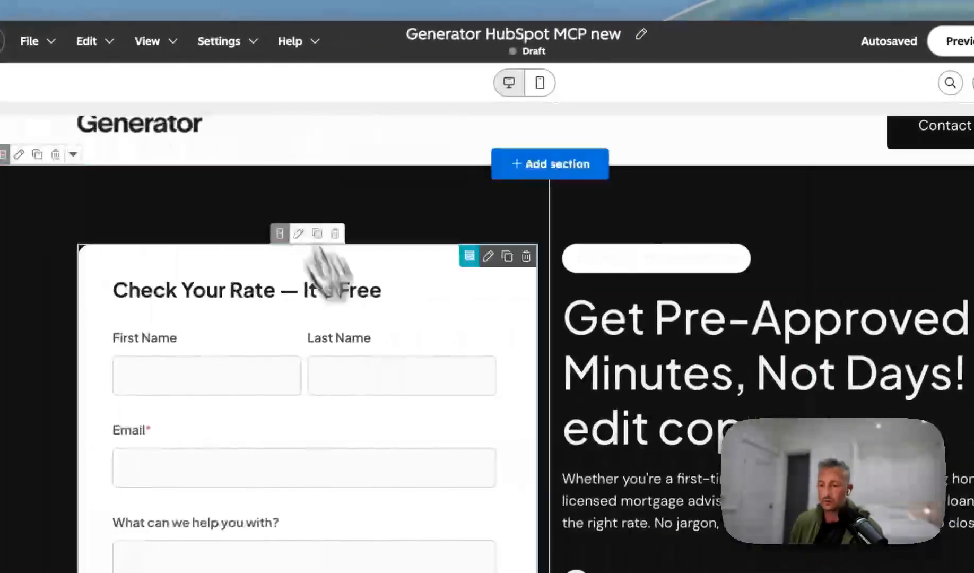
- Review the hero and first content section in the editor, checking that the hero heading's text can be selected for editing
scroll(688, 417, "down", 5)
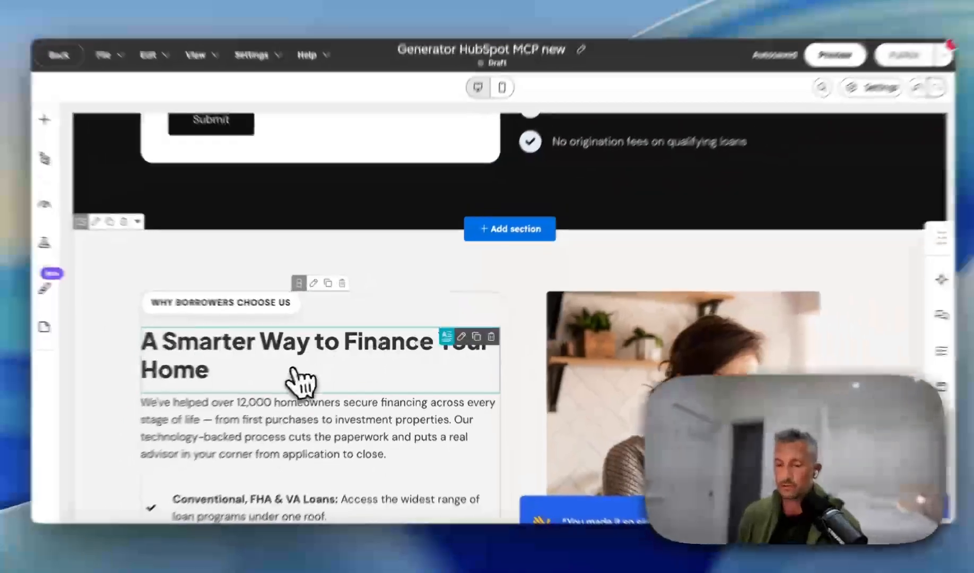
scroll(417, 387, "down", 5)
scroll(529, 270, "up", 6)
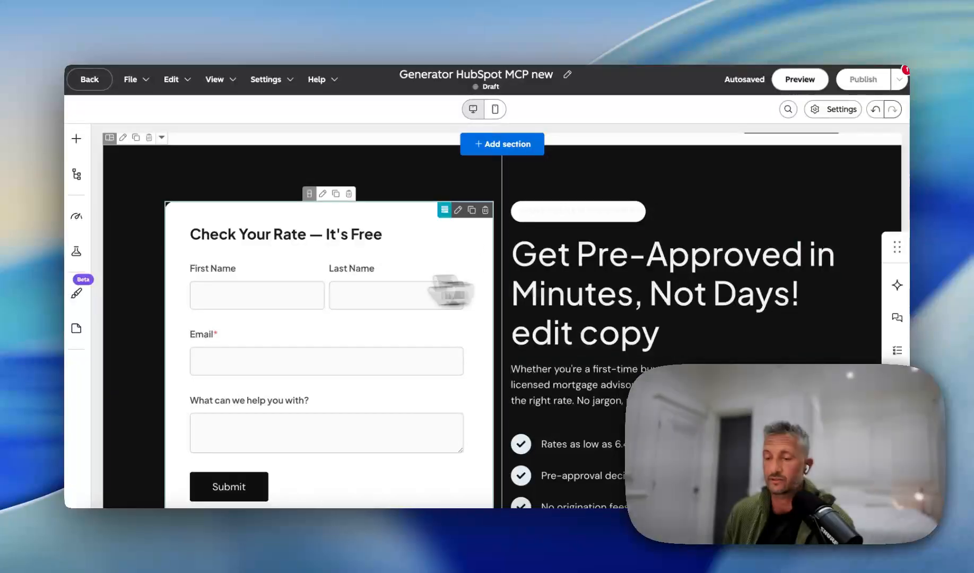
scroll(452, 295, "down", 1)
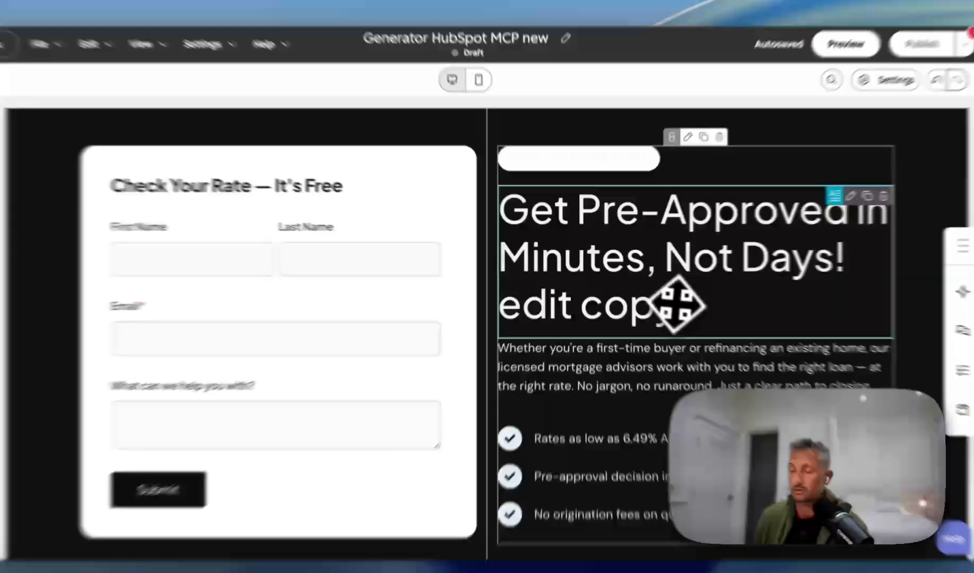
left_click(682, 304)
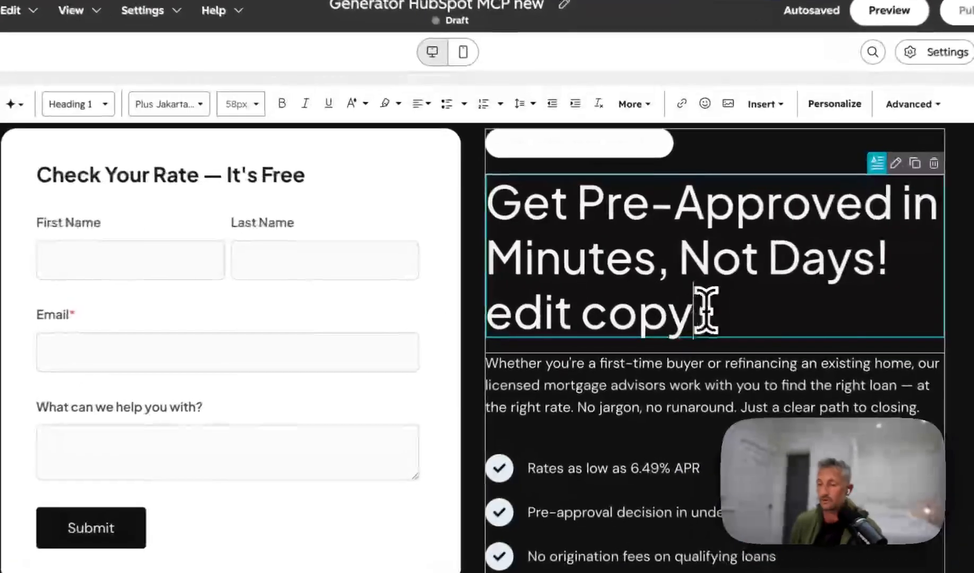
left_click_drag(683, 304, 505, 207)
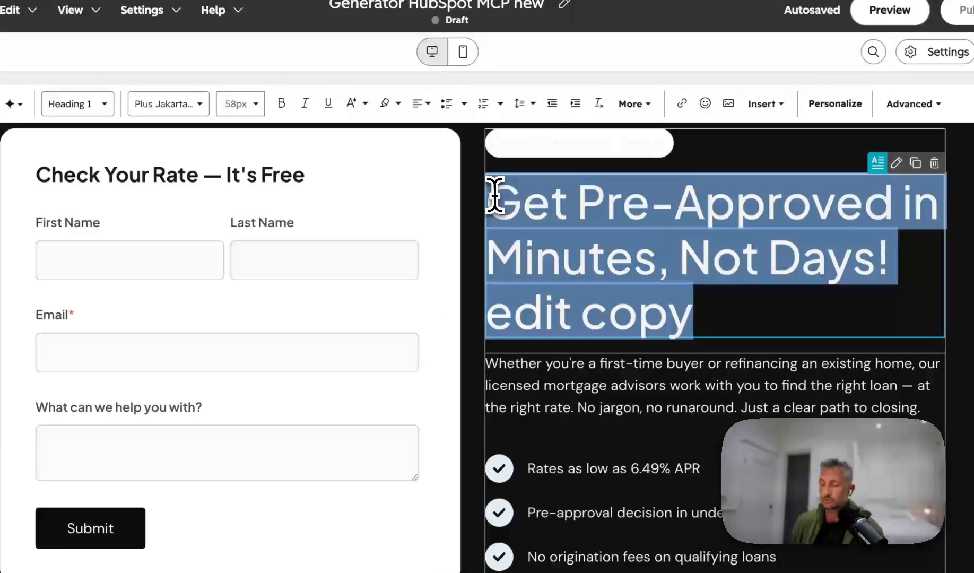
scroll(495, 196, "up", 2)
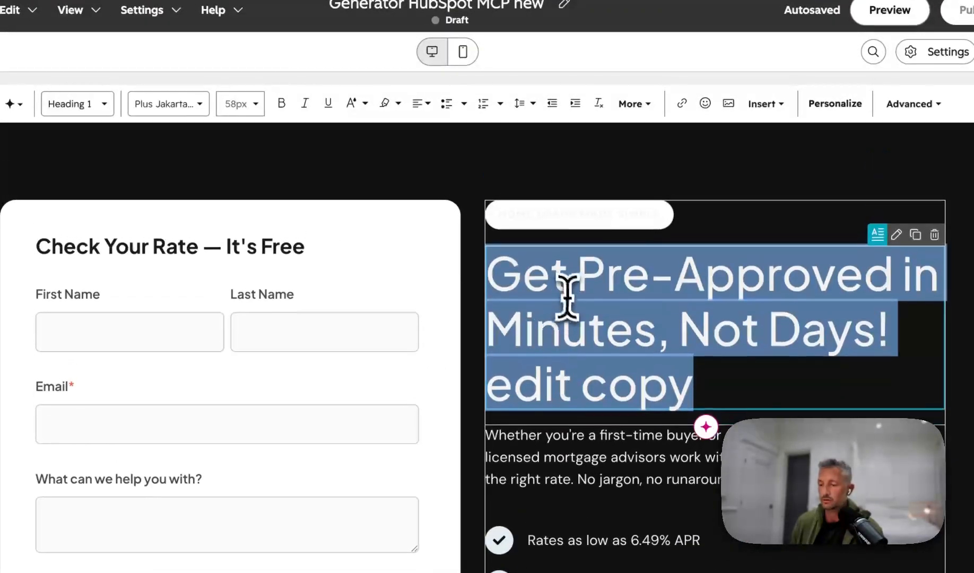
left_click(569, 281)
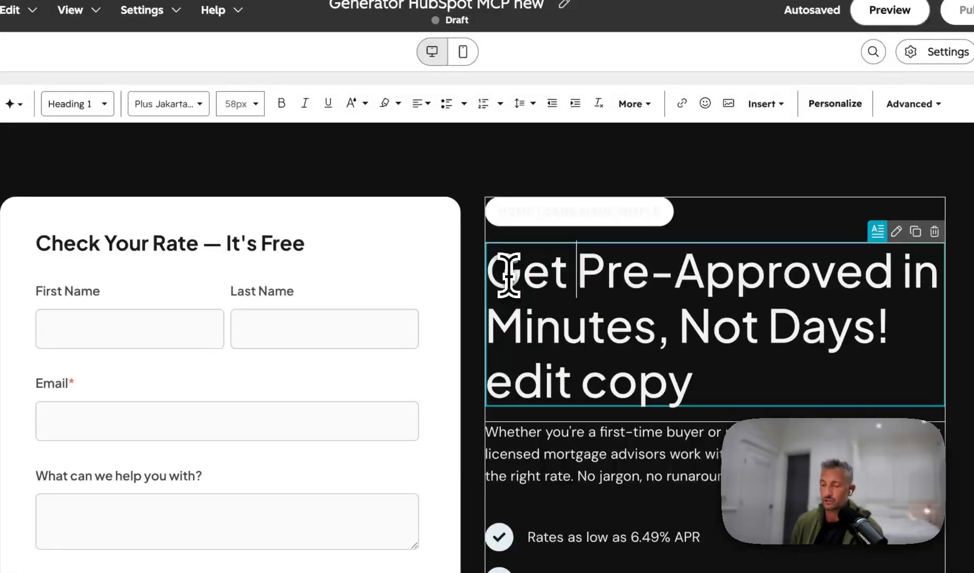
scroll(531, 276, "down", 5)
scroll(550, 278, "up", 7)
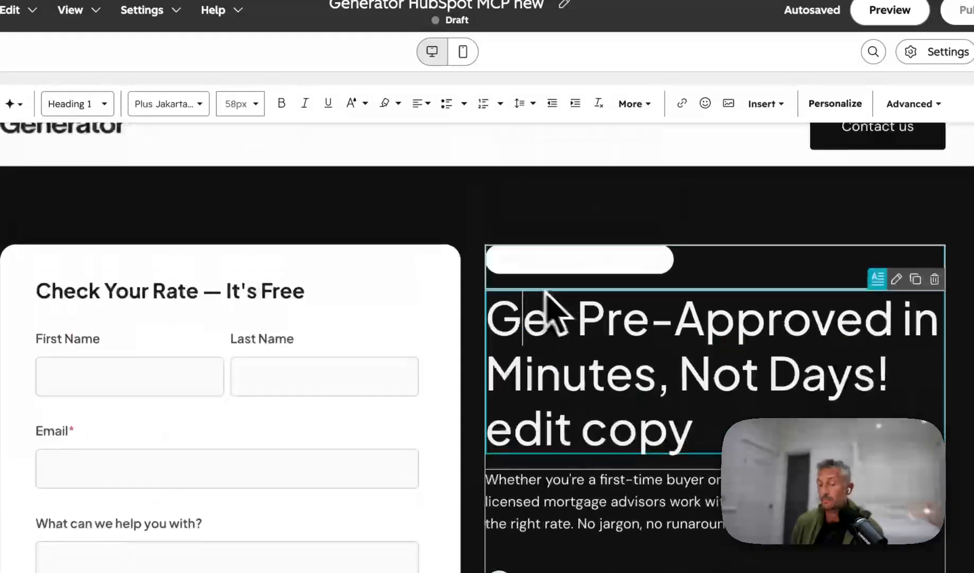
left_click(464, 224)
- Review the content sections and mortgage FAQ down the page in the editor, and return to the hero form
scroll(530, 345, "down", 15)
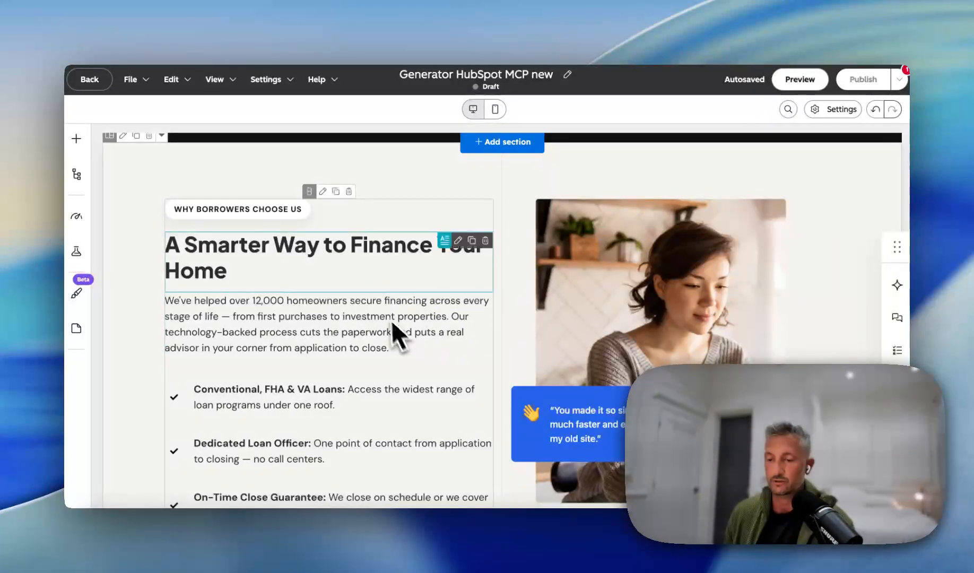
scroll(342, 319, "down", 5)
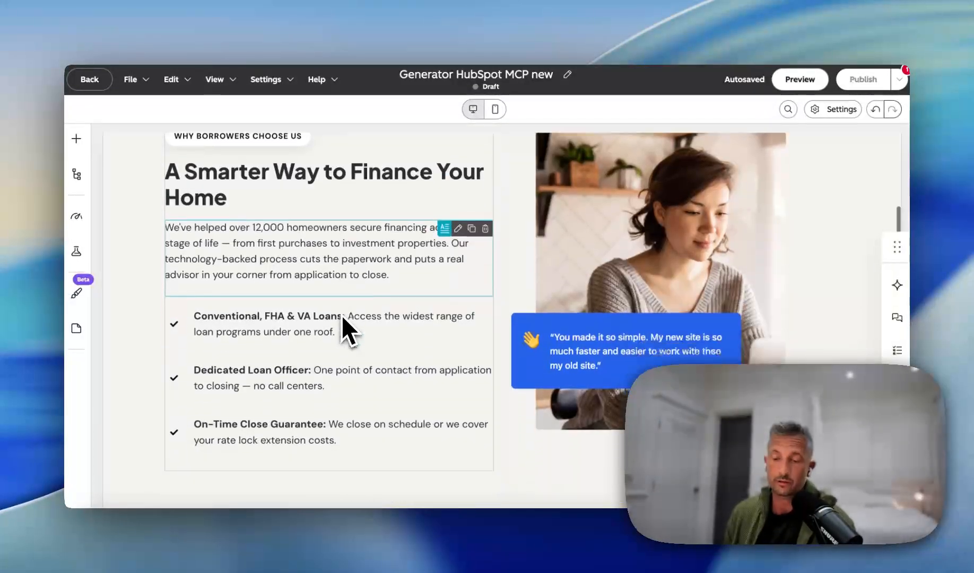
scroll(342, 318, "down", 4)
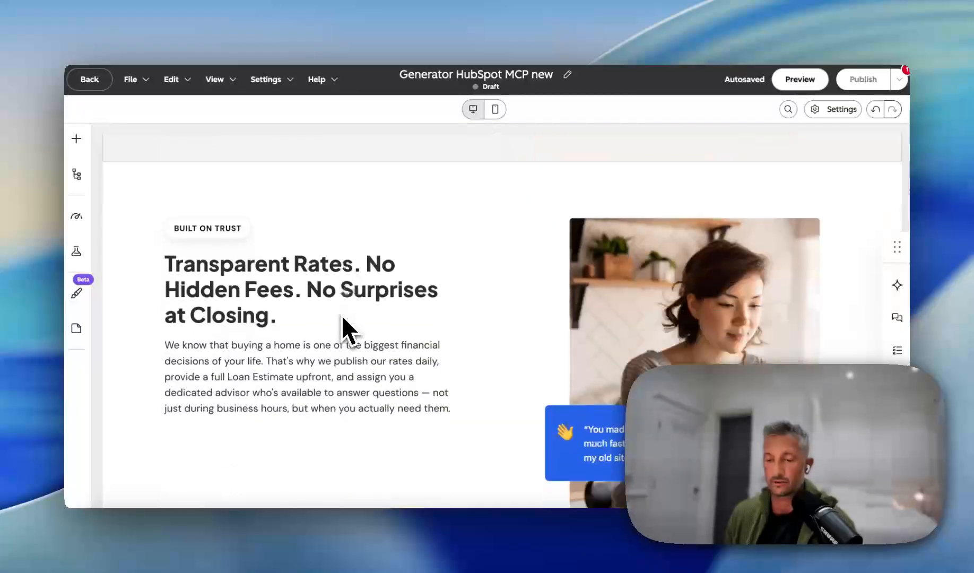
scroll(502, 263, "down", 2)
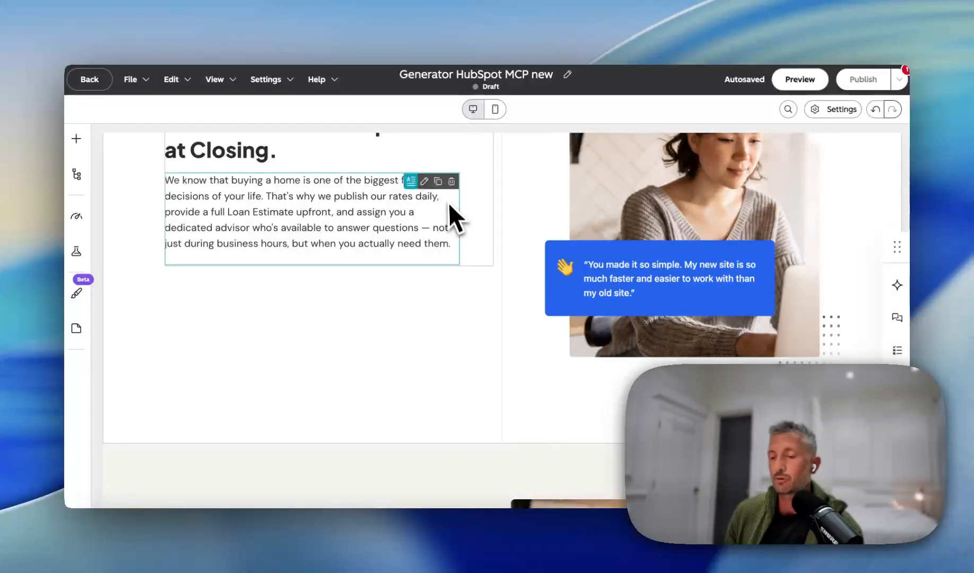
scroll(463, 272, "up", 5)
scroll(457, 211, "down", 15)
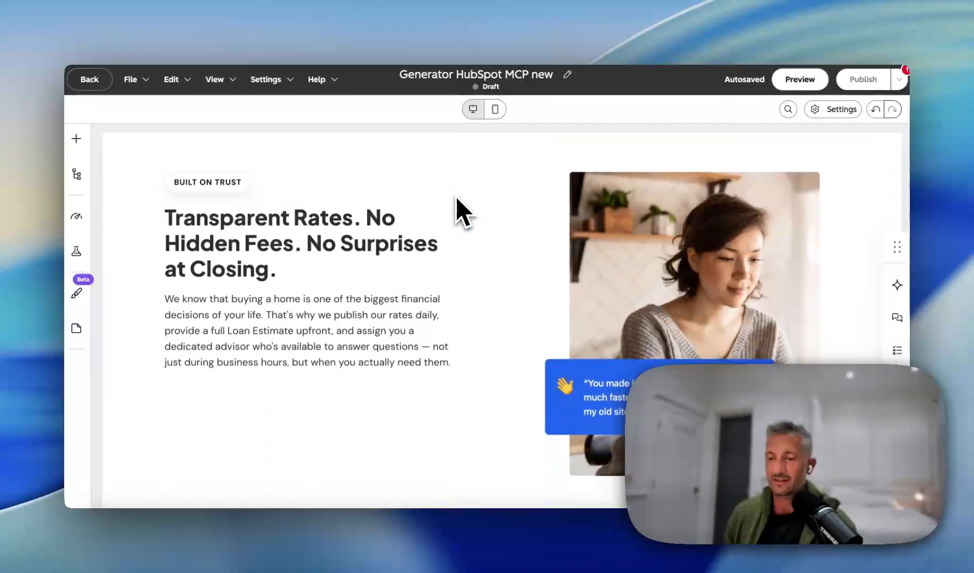
scroll(464, 211, "down", 5)
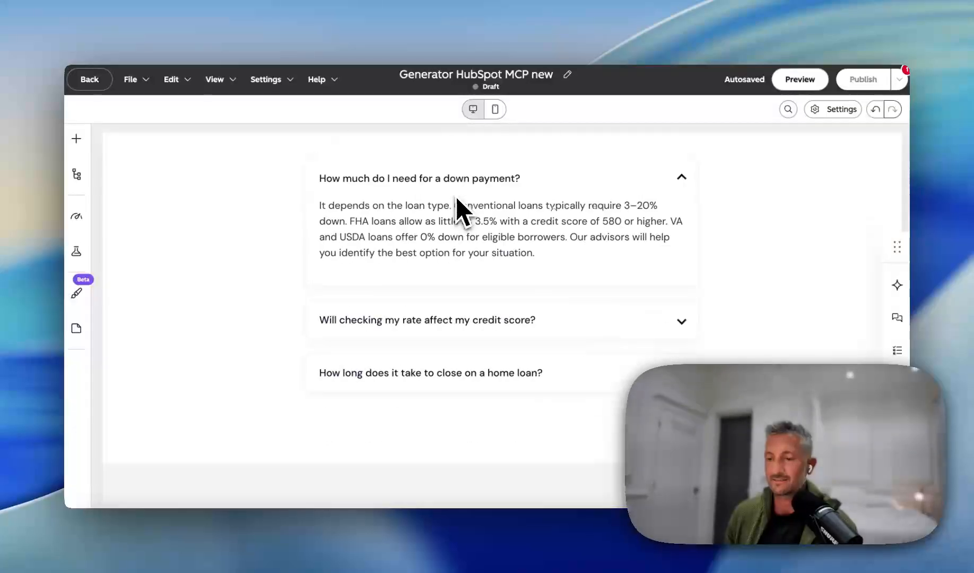
scroll(463, 210, "up", 20)
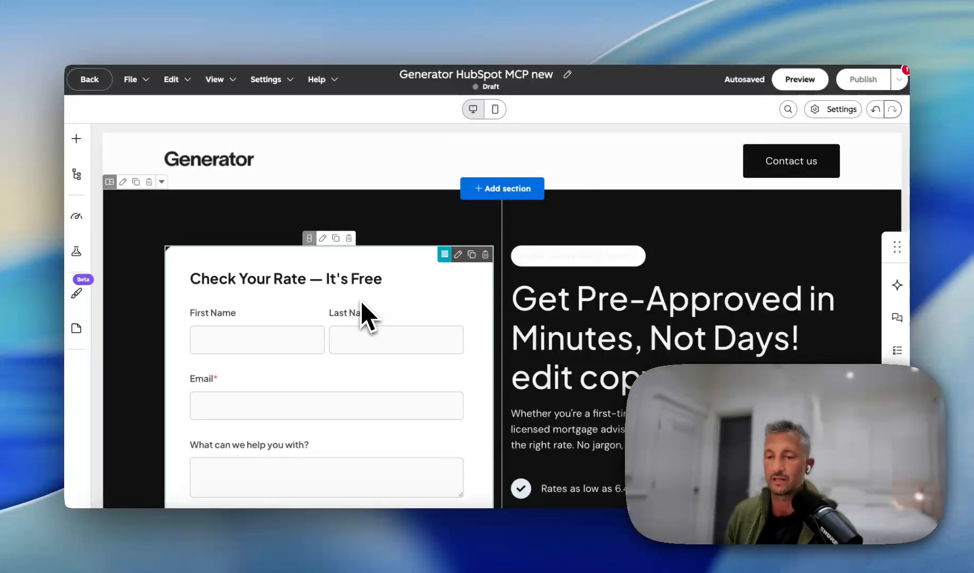
scroll(425, 289, "down", 10)
scroll(444, 289, "up", 10)
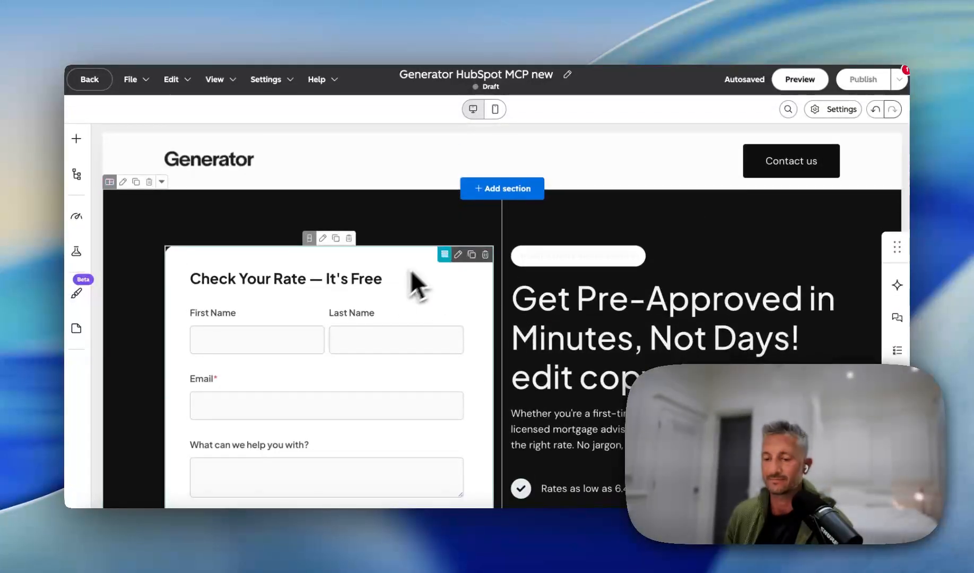